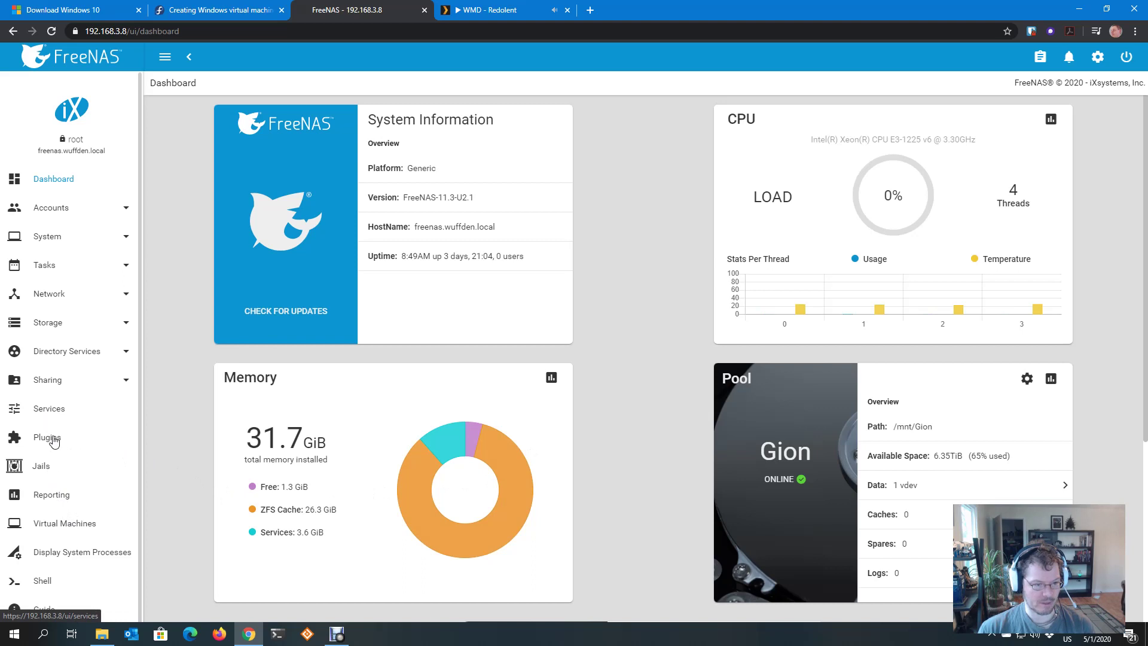
Save the vfs.zfs.arc_max tunable at 20G under System > Tunables.
left_click(55, 245)
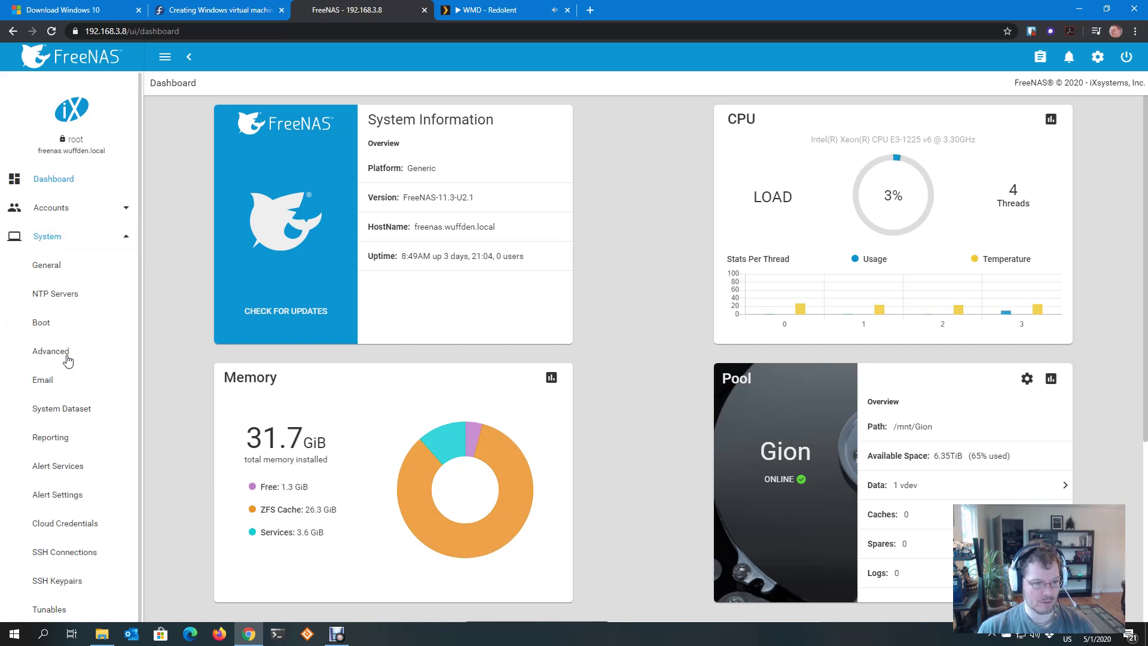
scroll(75, 461, "down", 3)
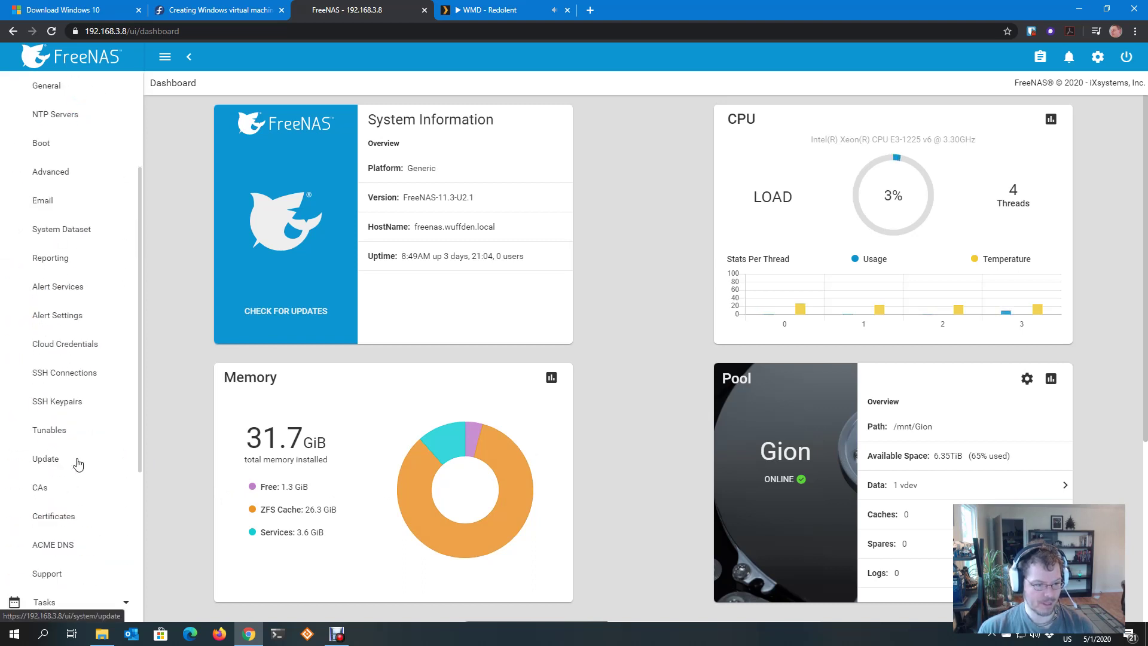
left_click(54, 431)
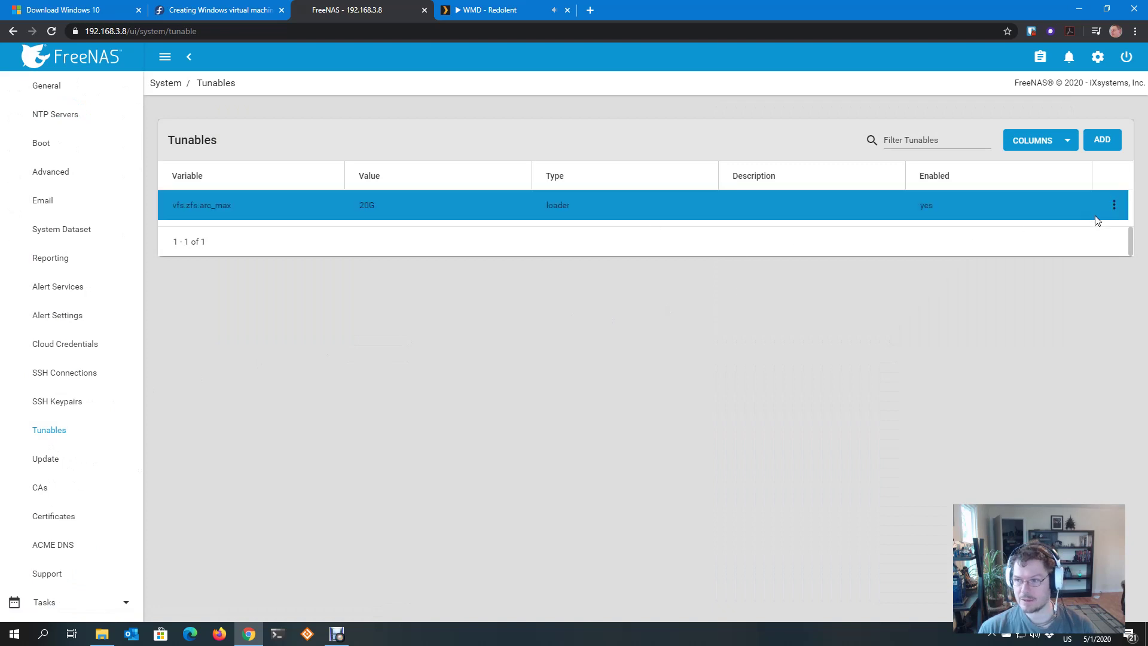
left_click(1114, 205)
left_click(1070, 225)
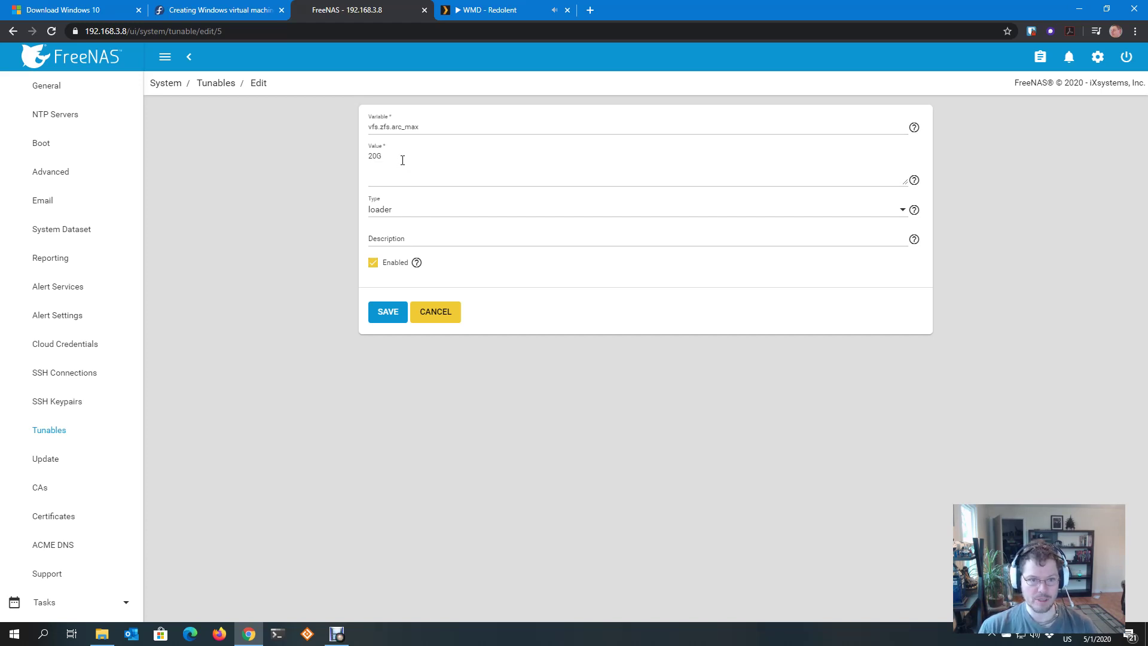
left_click(395, 315)
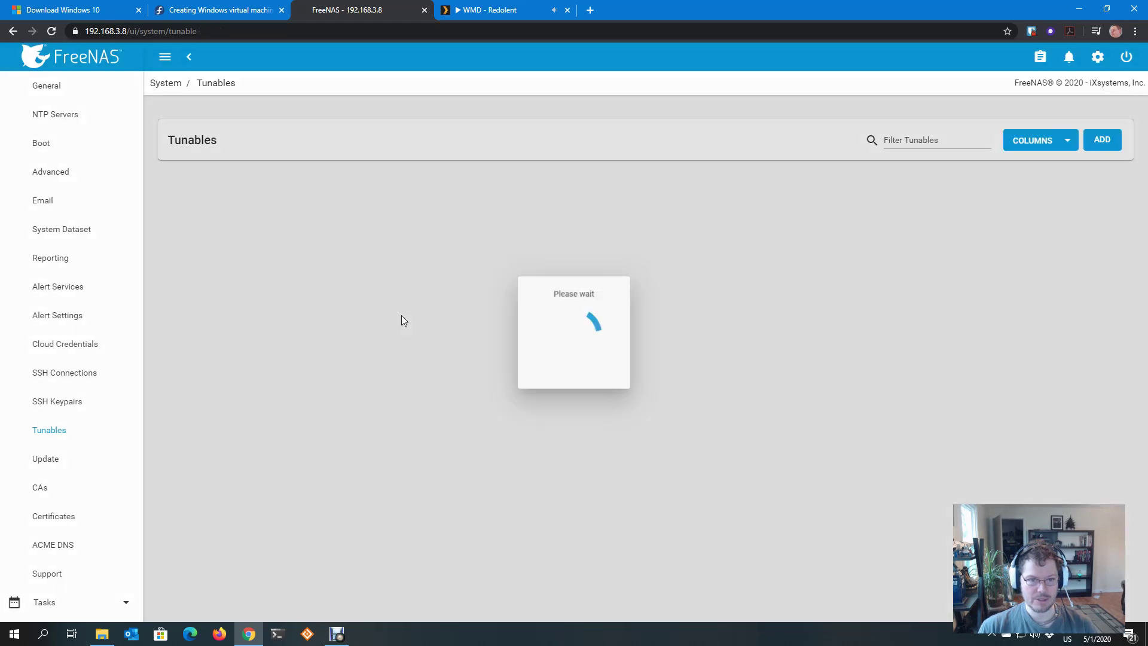
Confirm and restart the FreeNAS system, then move to the Download Windows 10 tab.
left_click(1125, 59)
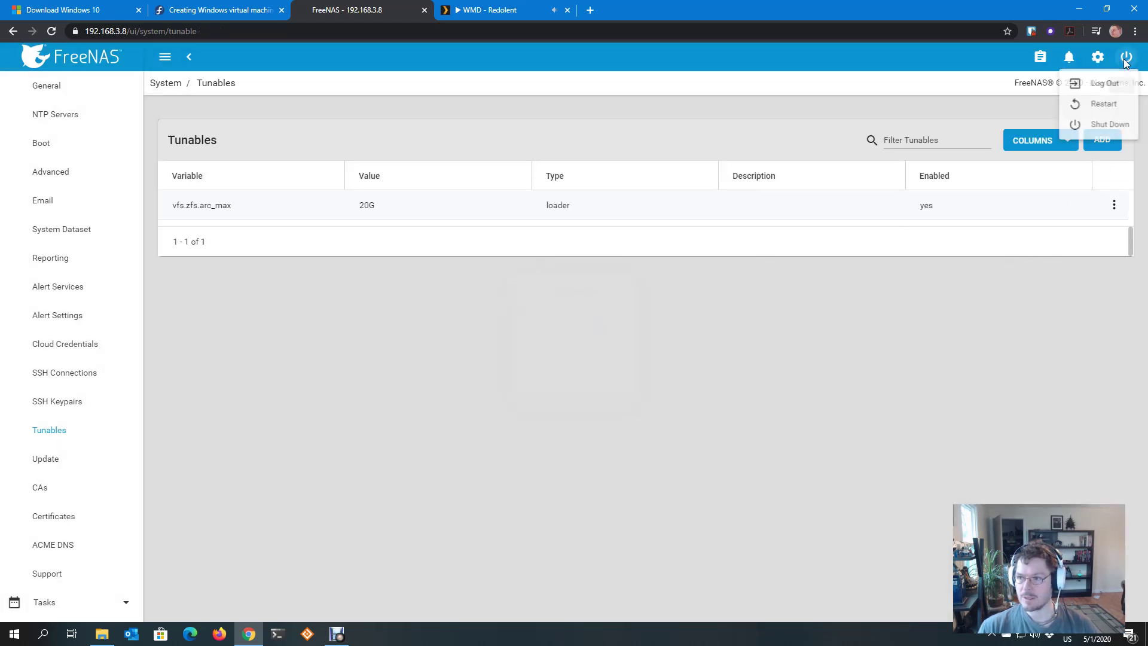
left_click(1102, 103)
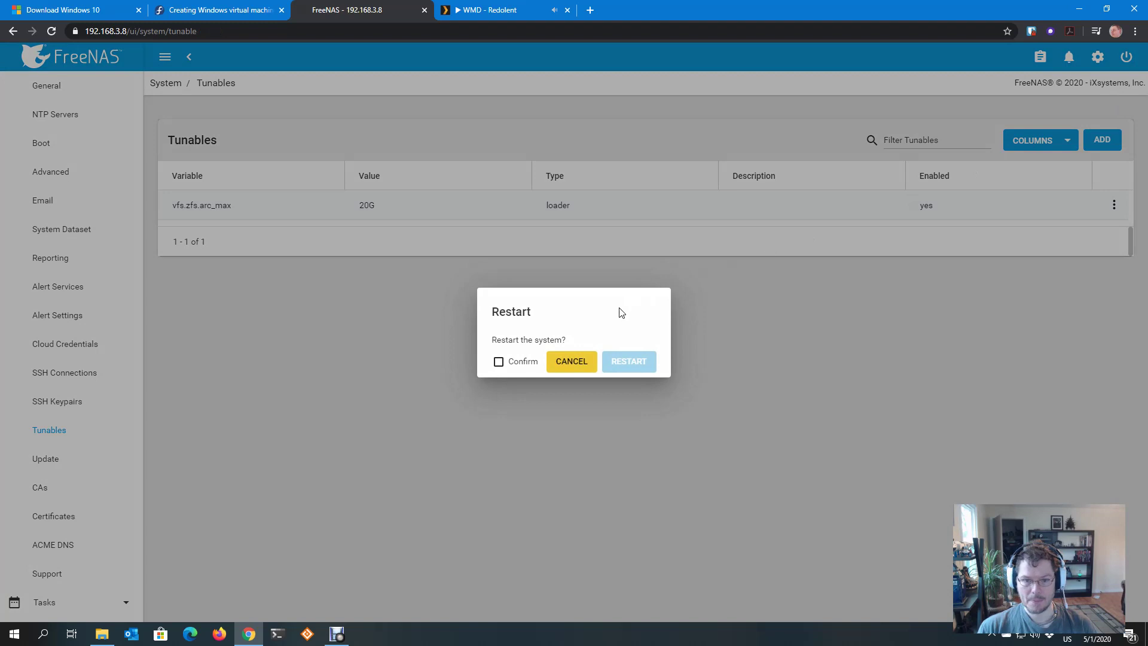
left_click(502, 362)
left_click(646, 361)
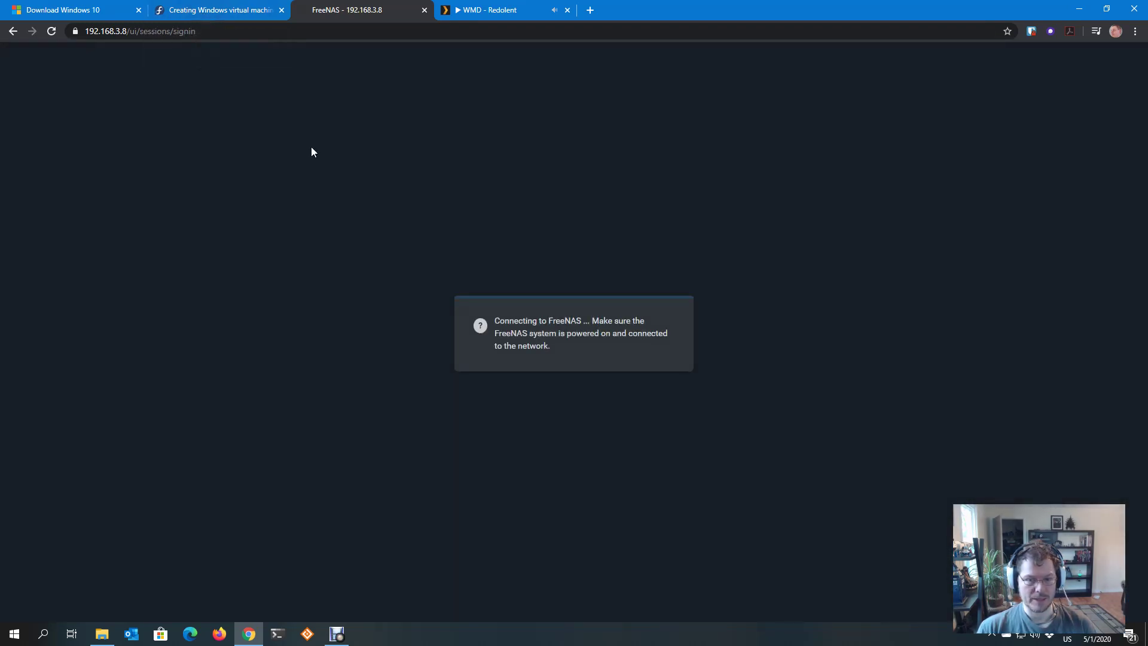
left_click(55, 9)
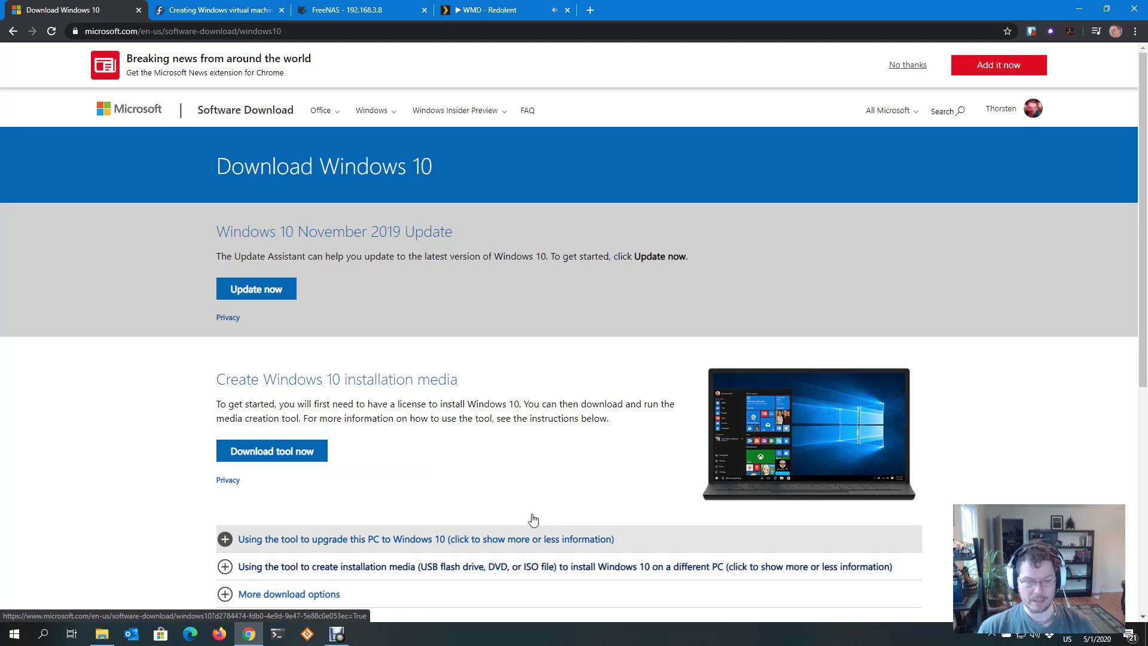
Switch to the Fedora Docs guide on creating Windows VMs with virtIO drivers.
left_click(225, 10)
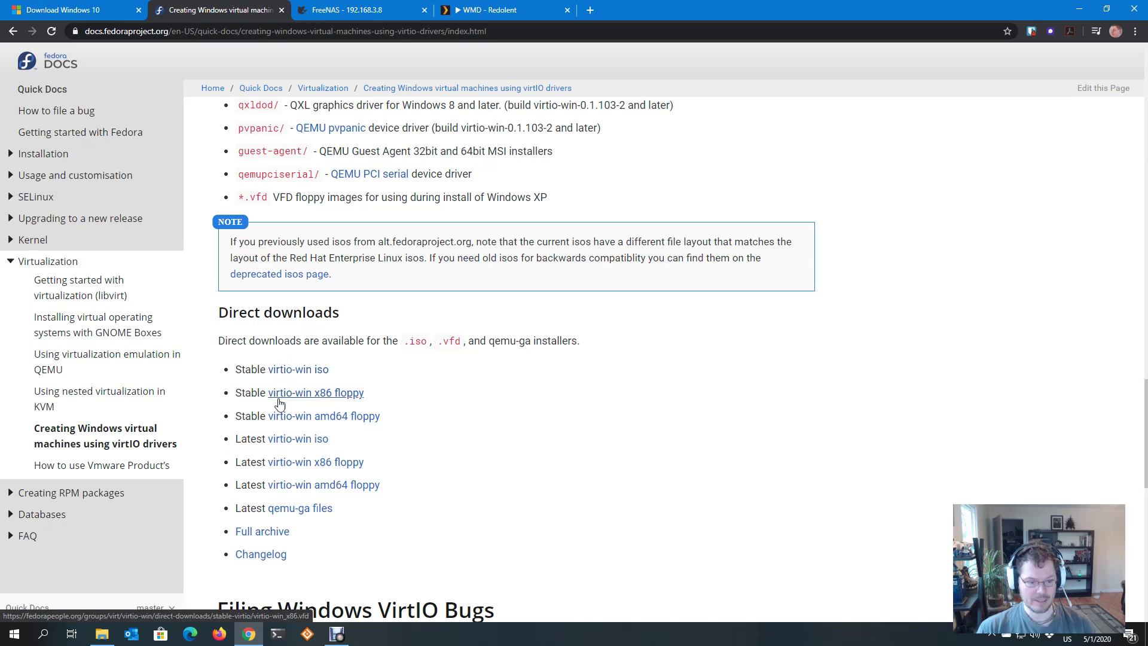
left_click(103, 637)
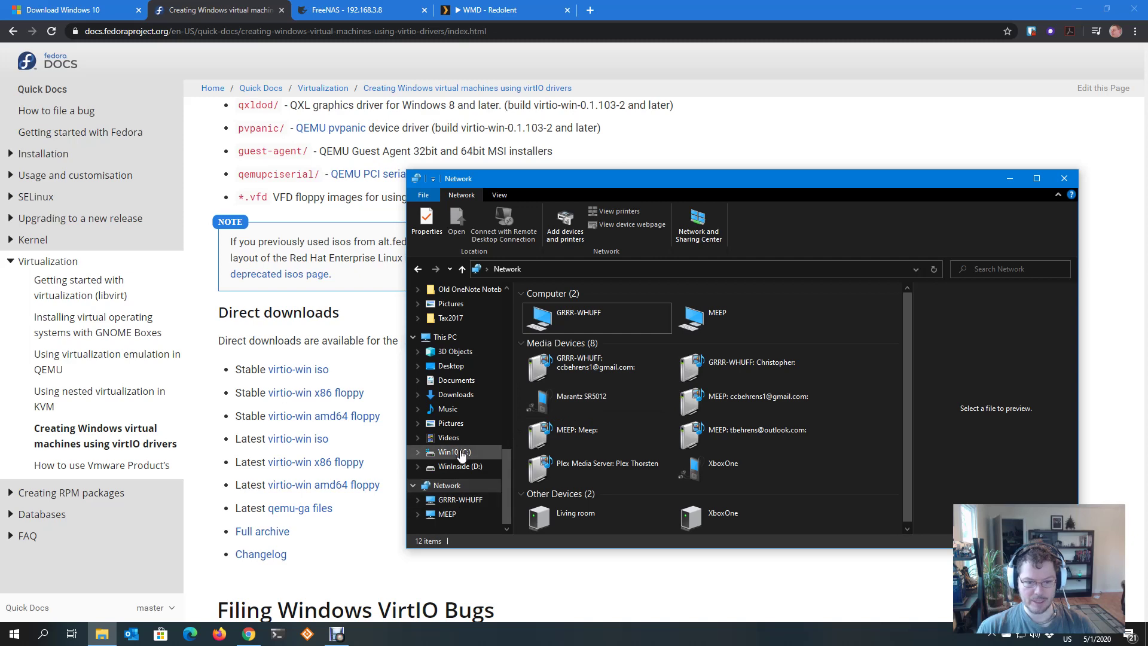
left_click(1009, 178)
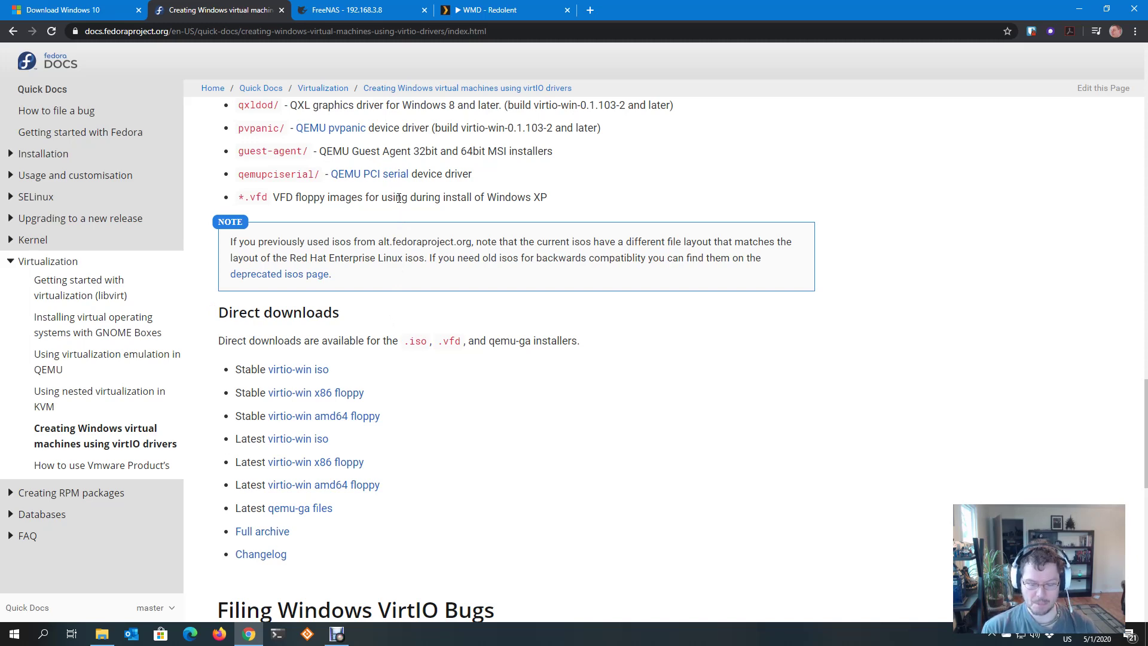
key("ctrl+Tab")
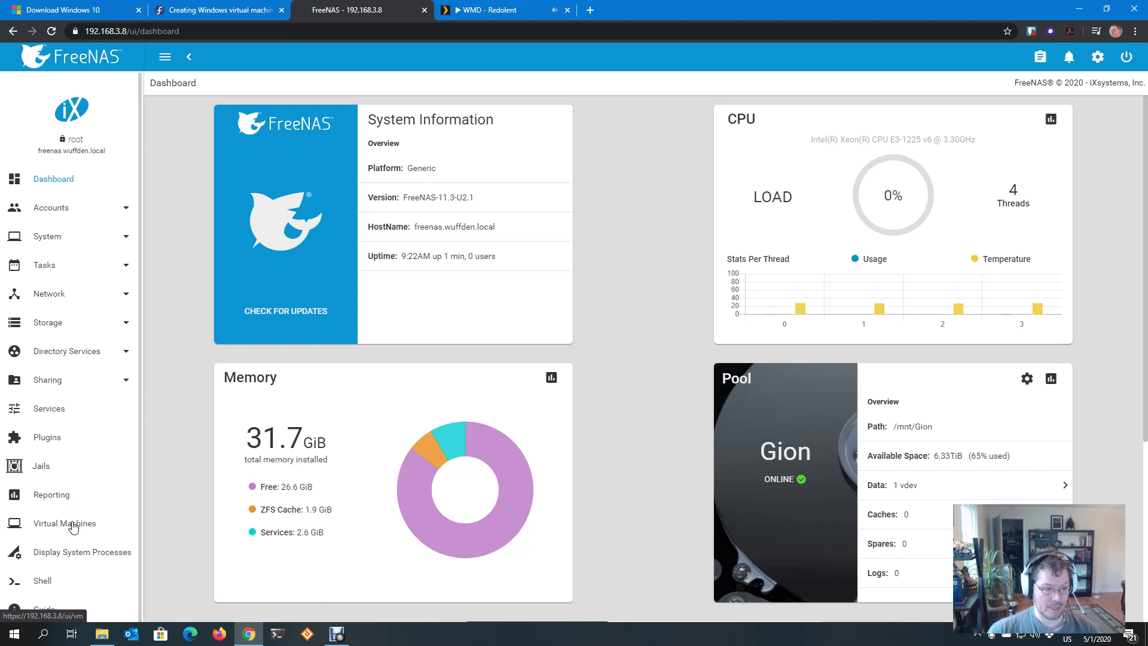
Add a Windows VM named Win10 with Start on Boot off and Delay VM Boot on.
left_click(73, 525)
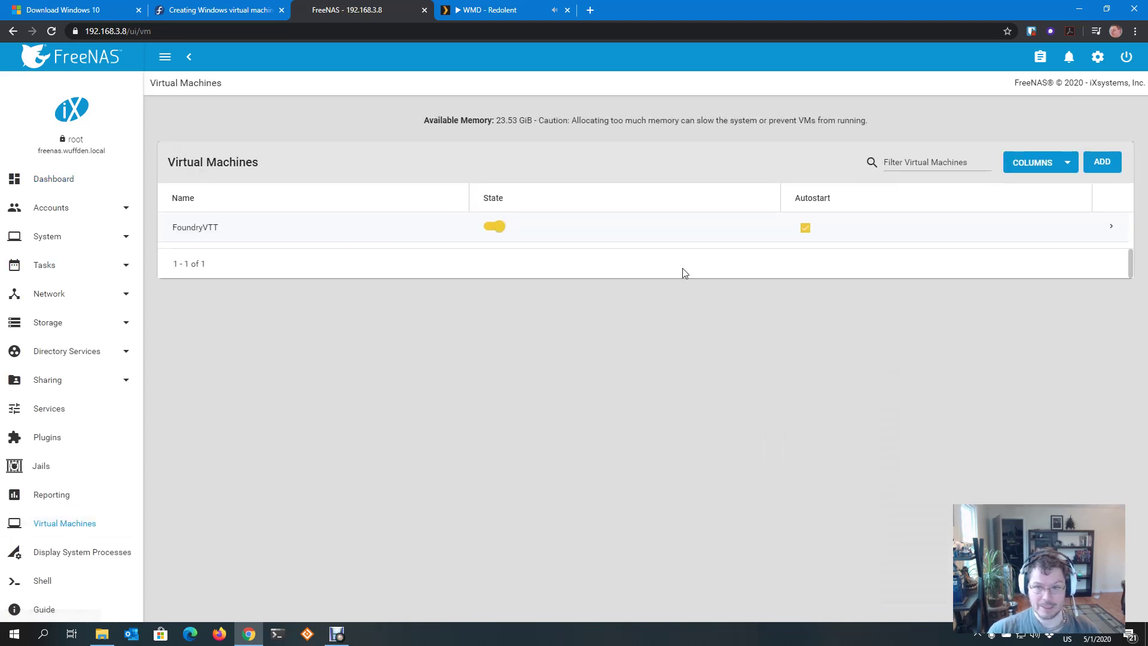
left_click(1113, 162)
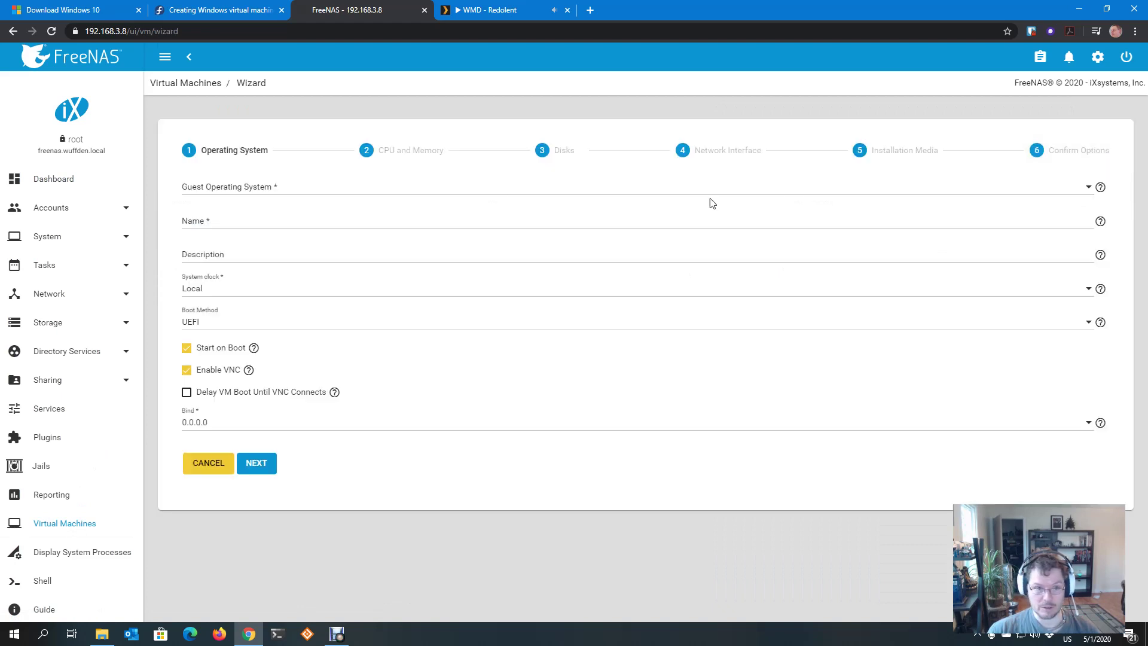
left_click(274, 192)
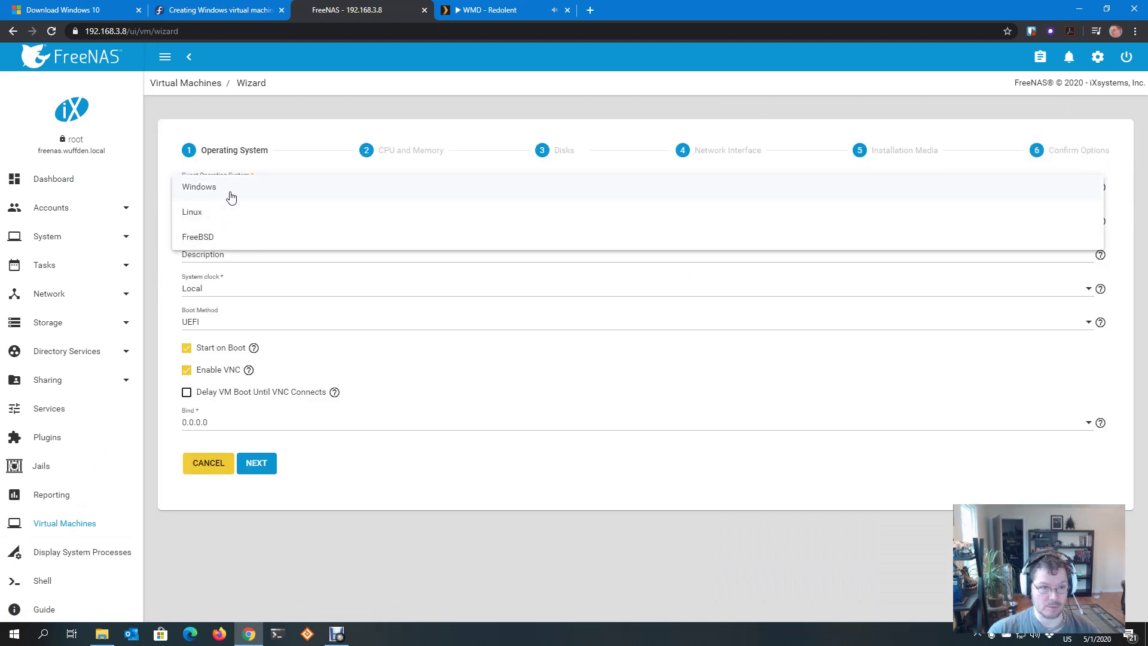
left_click(230, 190)
left_click(245, 221)
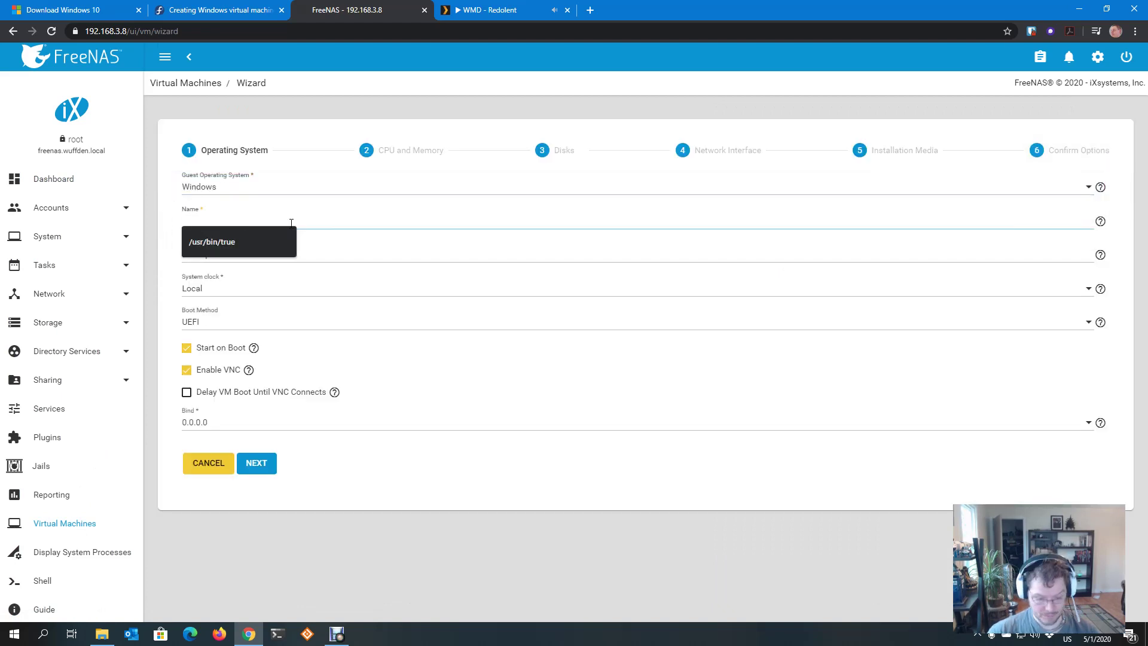
type("Win109")
key("BackSpace")
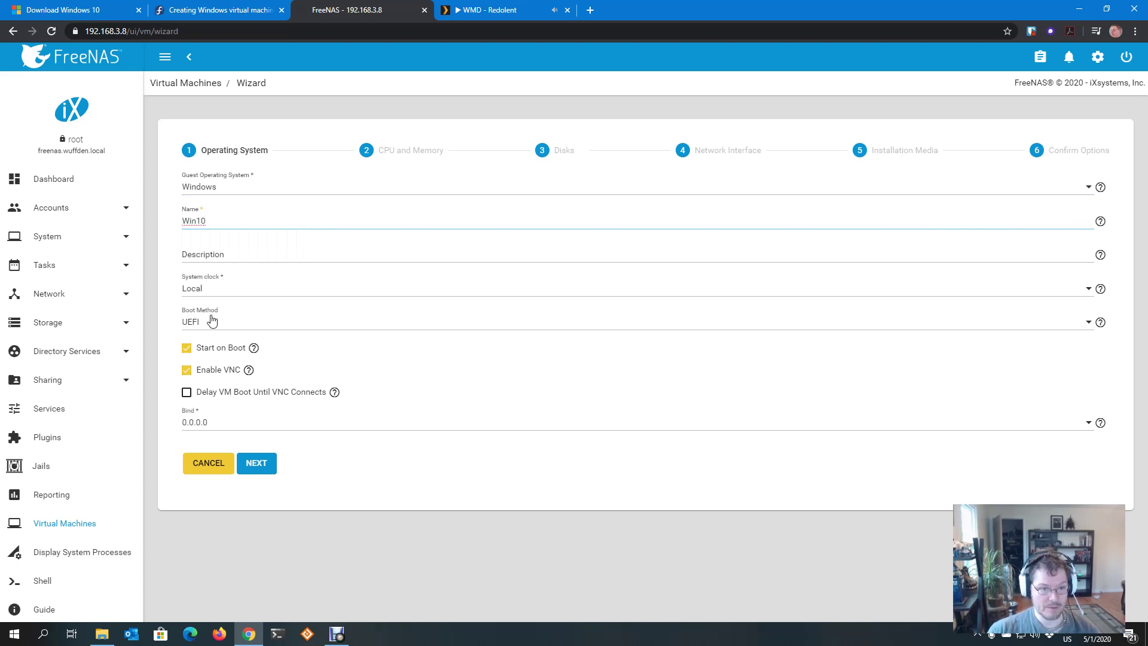
left_click(197, 353)
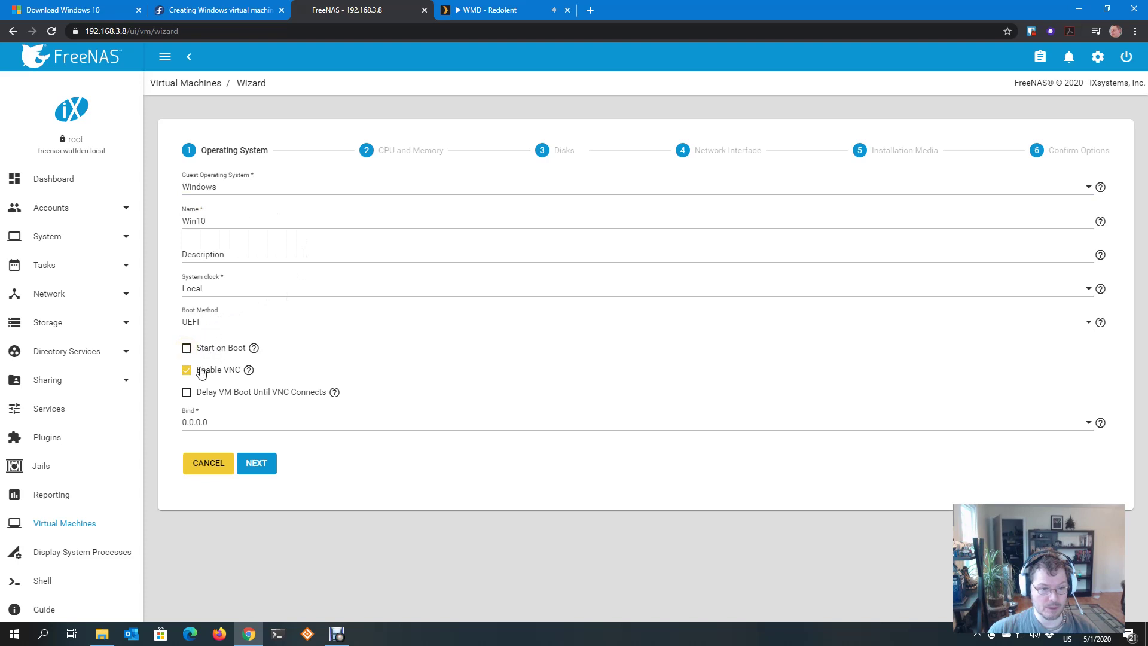
left_click(186, 393)
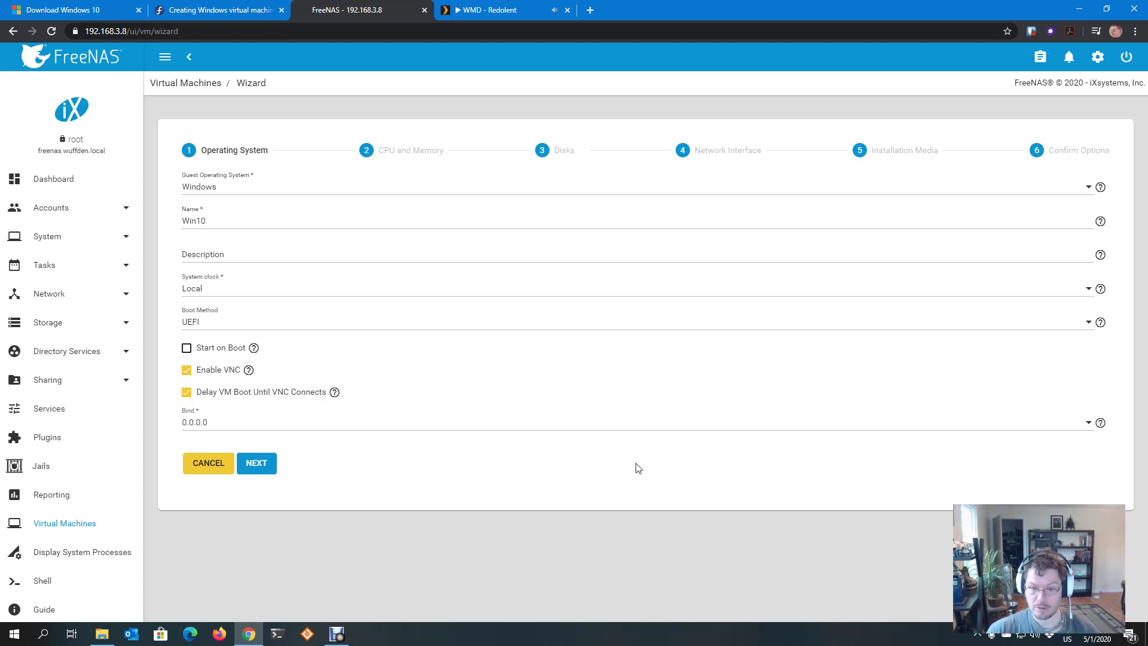
left_click(264, 469)
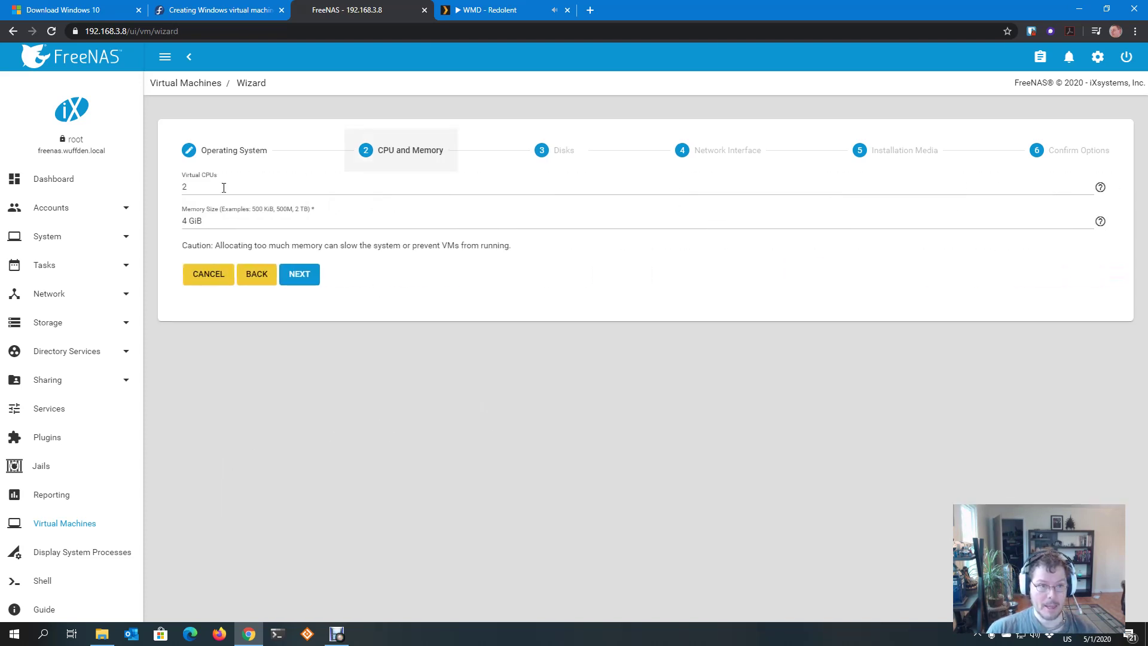
Set the Win10 VM's memory to 8 GiB.
left_click(186, 221)
key("BackSpace")
type("8")
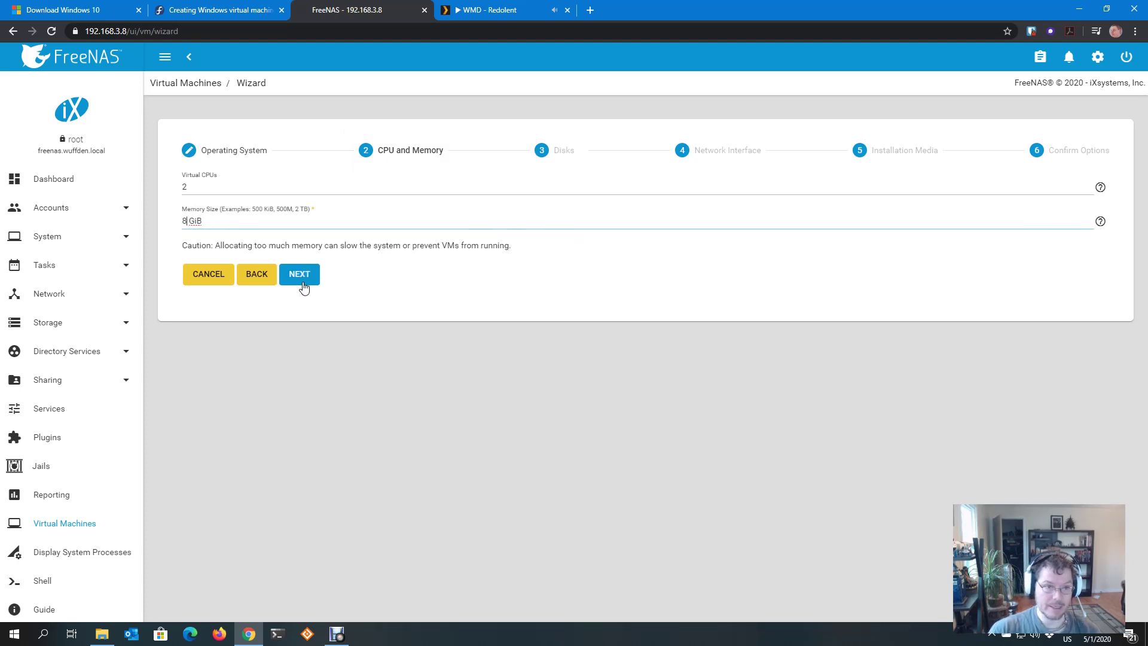
left_click(304, 275)
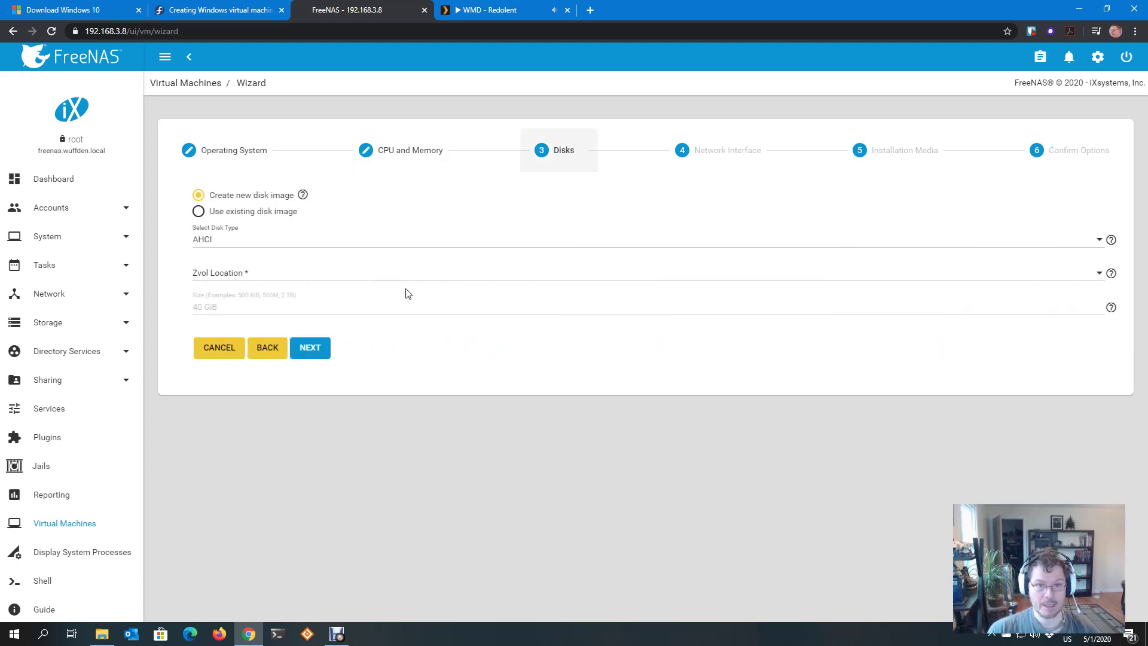
Use existing zvol Gion/Win10-shnl1 as a VirtIO disk and set the network adapter to VirtIO.
left_click(207, 215)
left_click(236, 240)
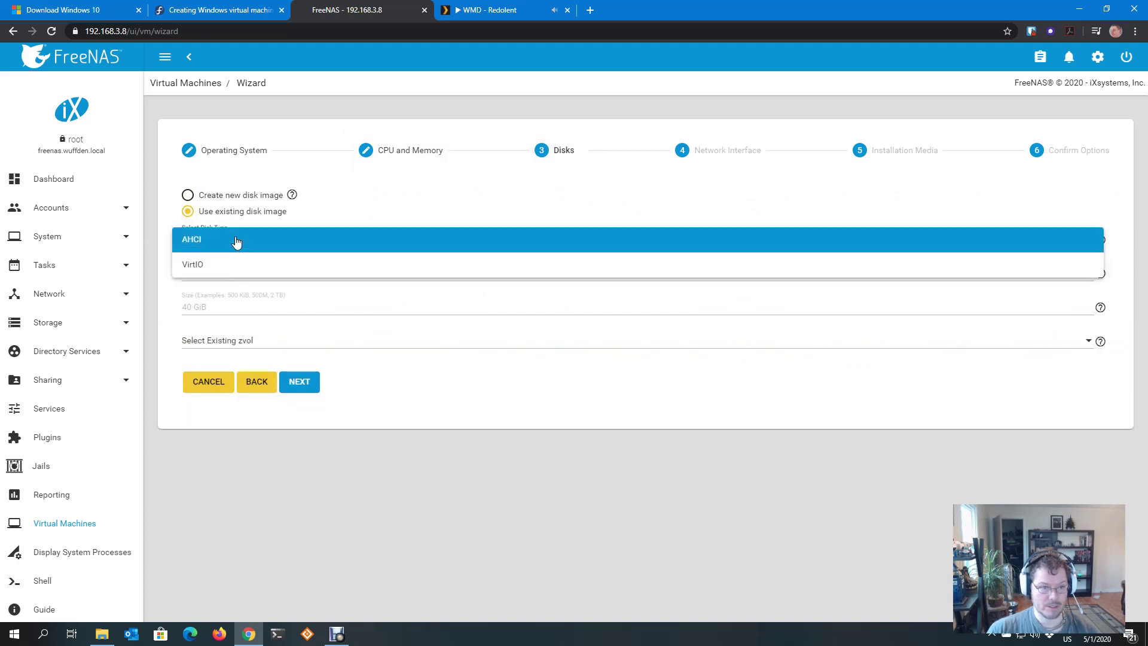
left_click(220, 267)
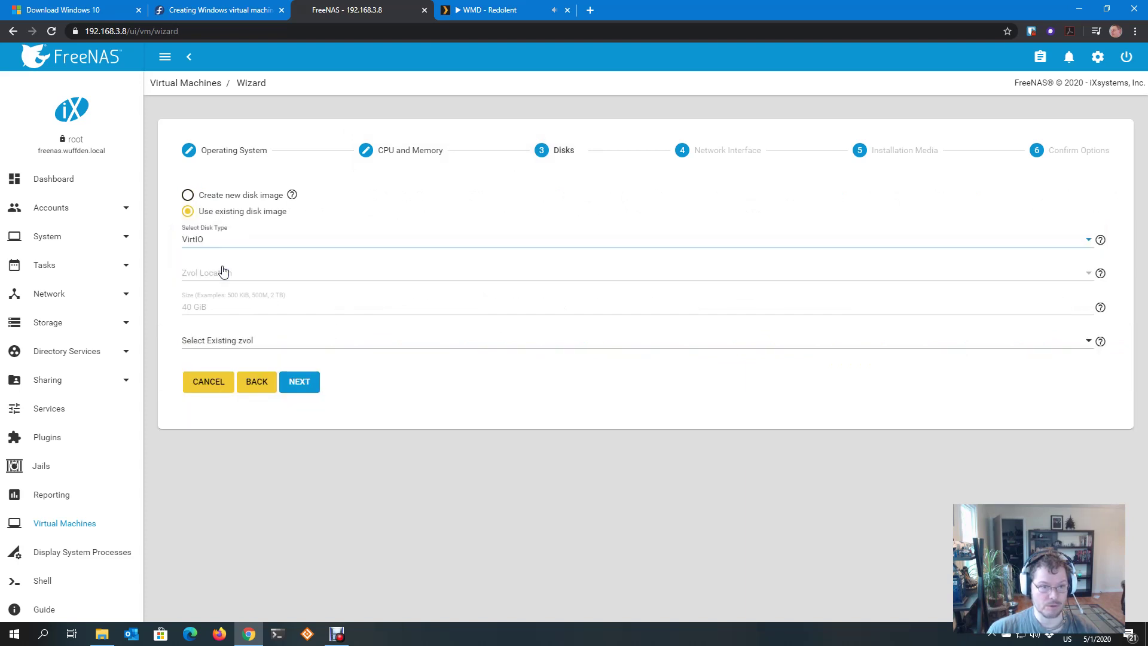
left_click(239, 337)
left_click(261, 336)
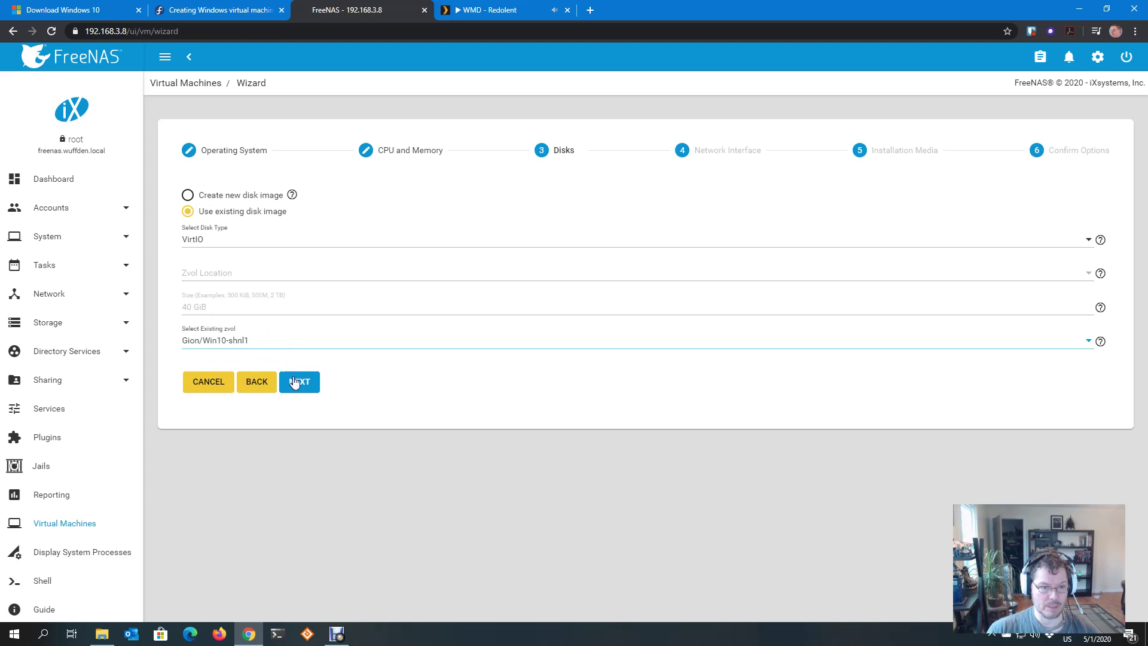
left_click(313, 384)
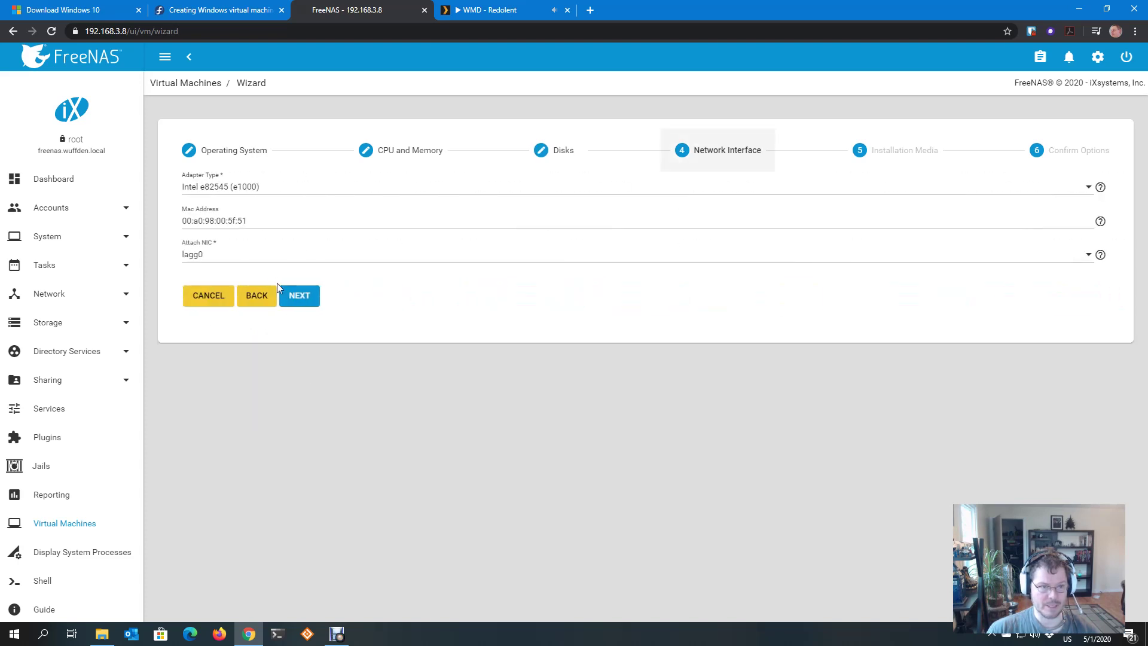
left_click(227, 189)
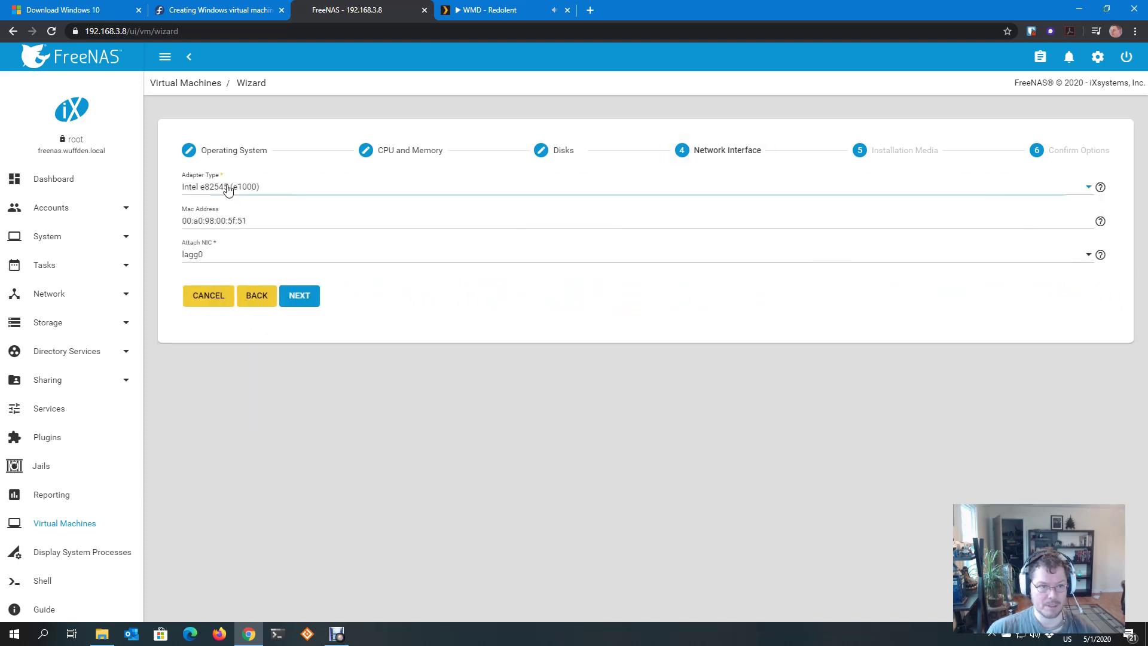
left_click(217, 212)
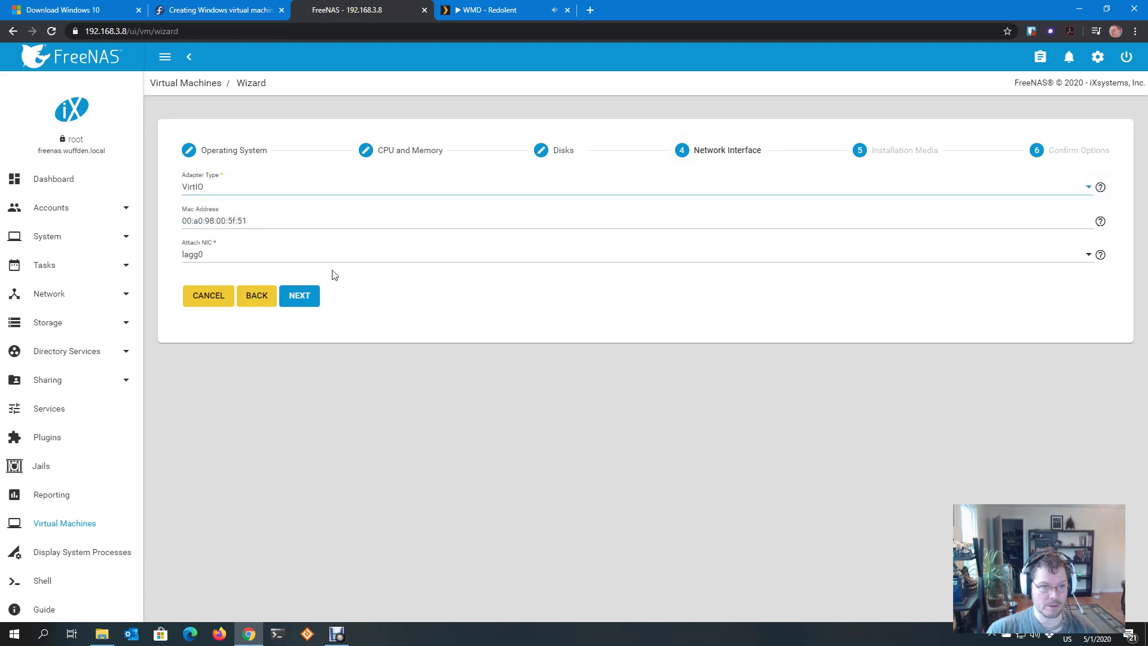
Create the Win10 VM with /mnt/Gion/Shared/ISOs/Windows.iso as installation media.
left_click(299, 296)
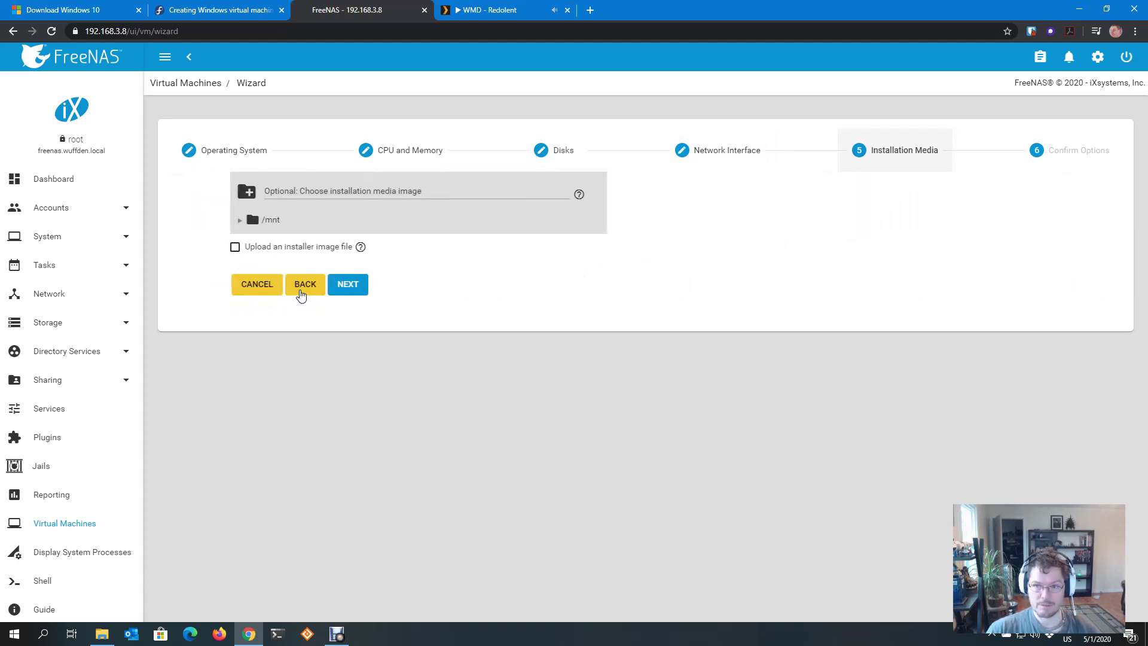
left_click(191, 220)
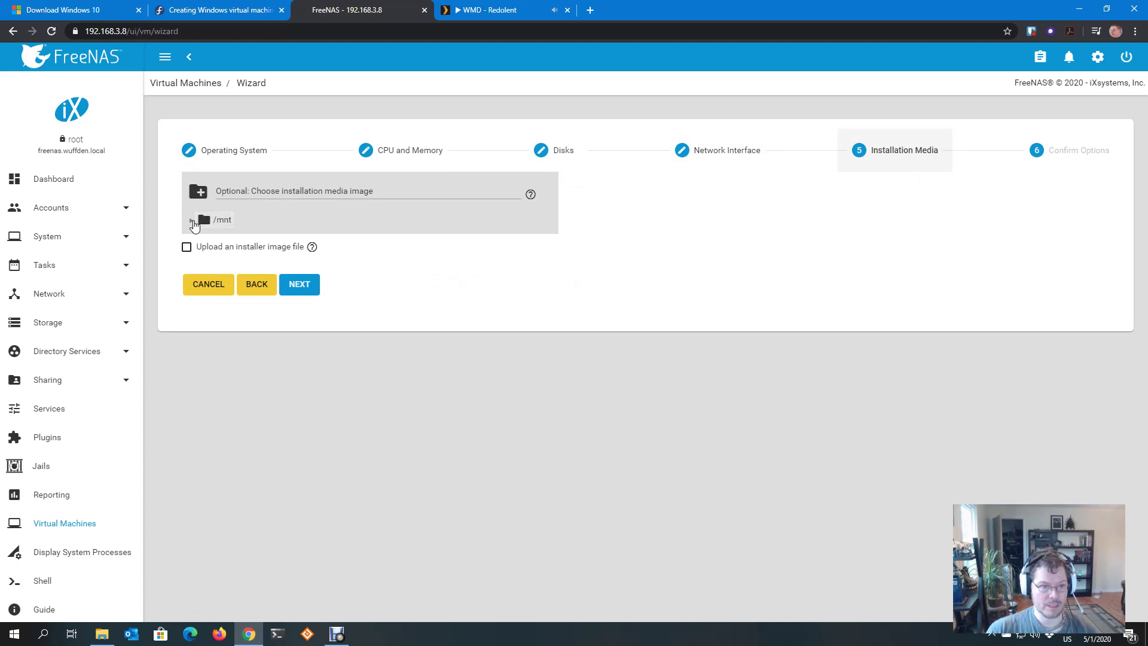
left_click(204, 239)
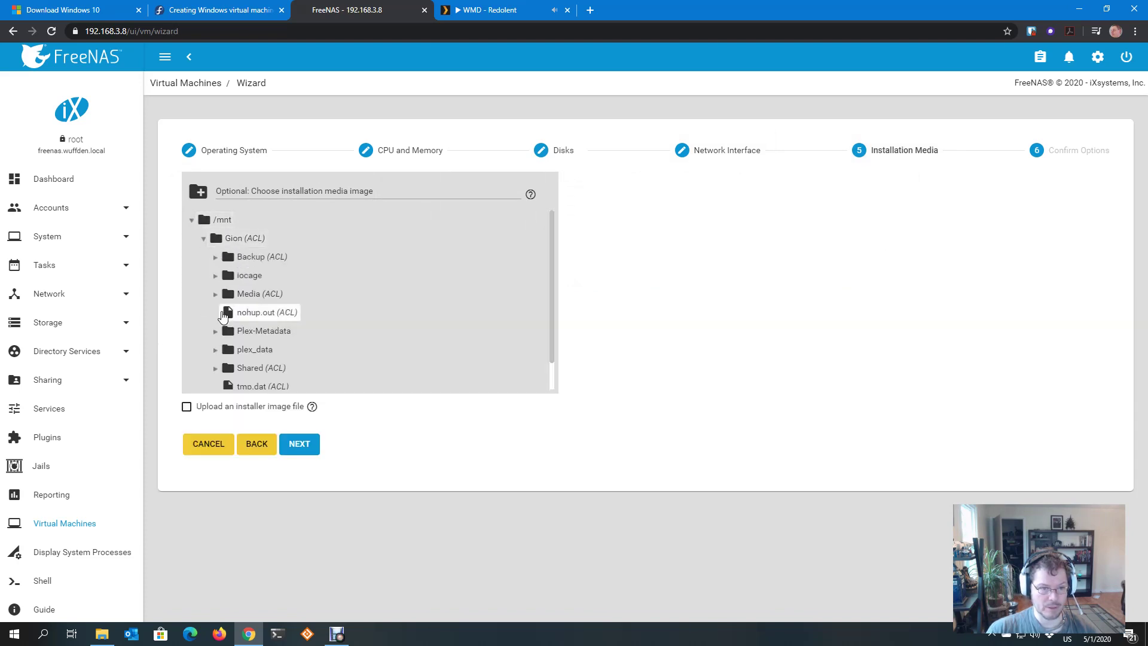
scroll(213, 332, "down", 1)
left_click(213, 340)
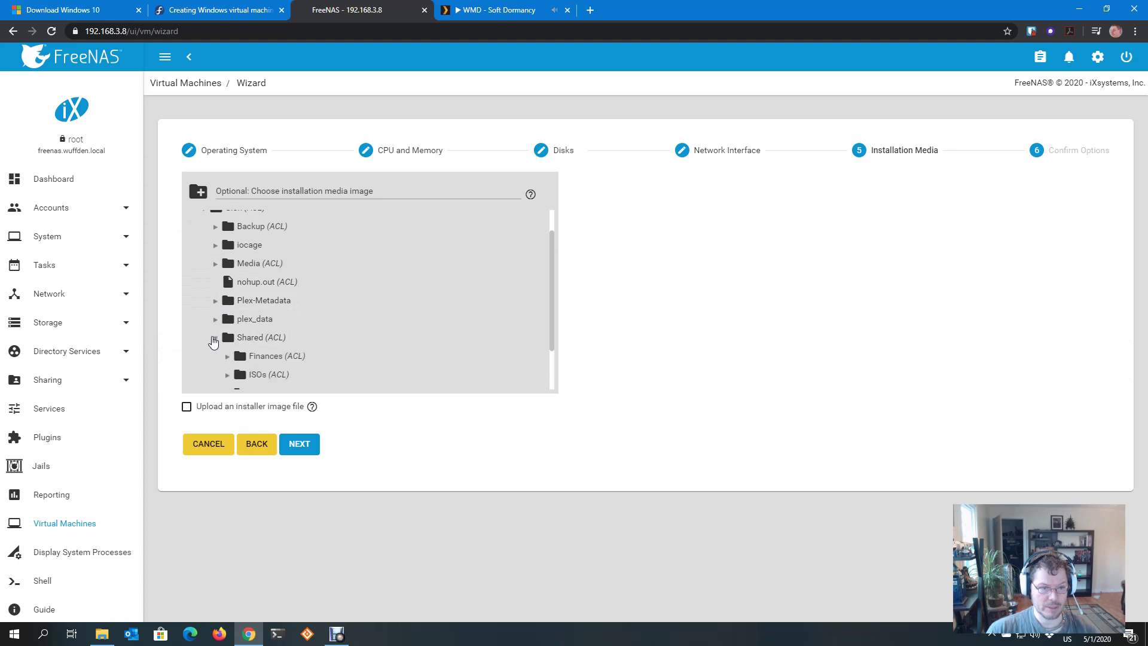
left_click(257, 375)
scroll(262, 326, "down", 2)
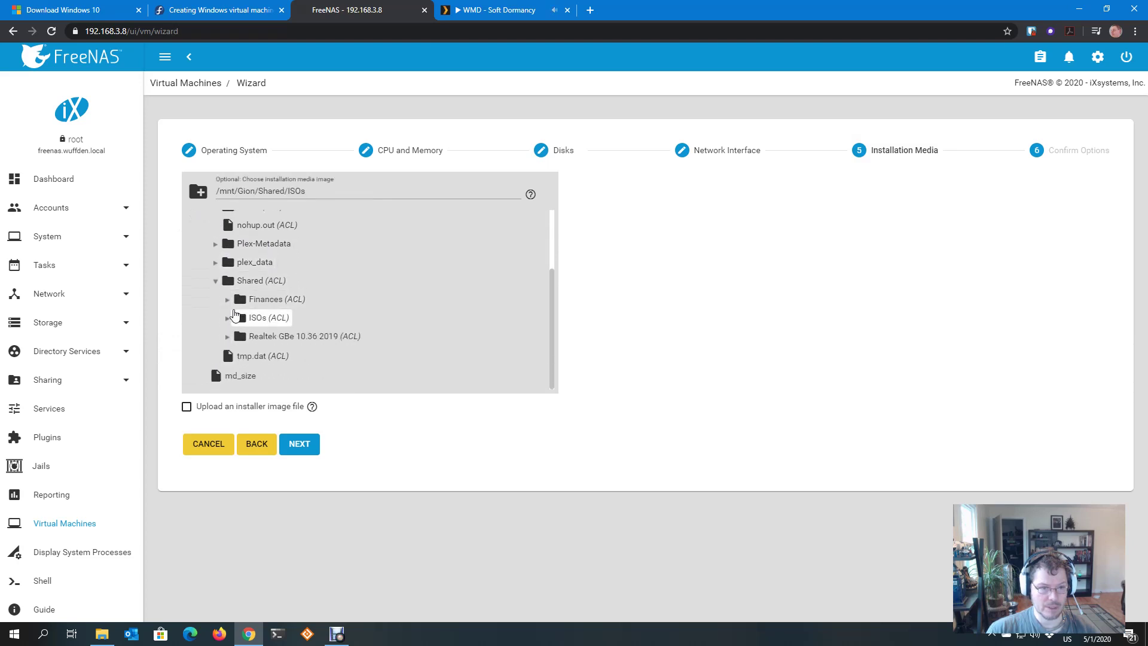
left_click(227, 317)
left_click(277, 358)
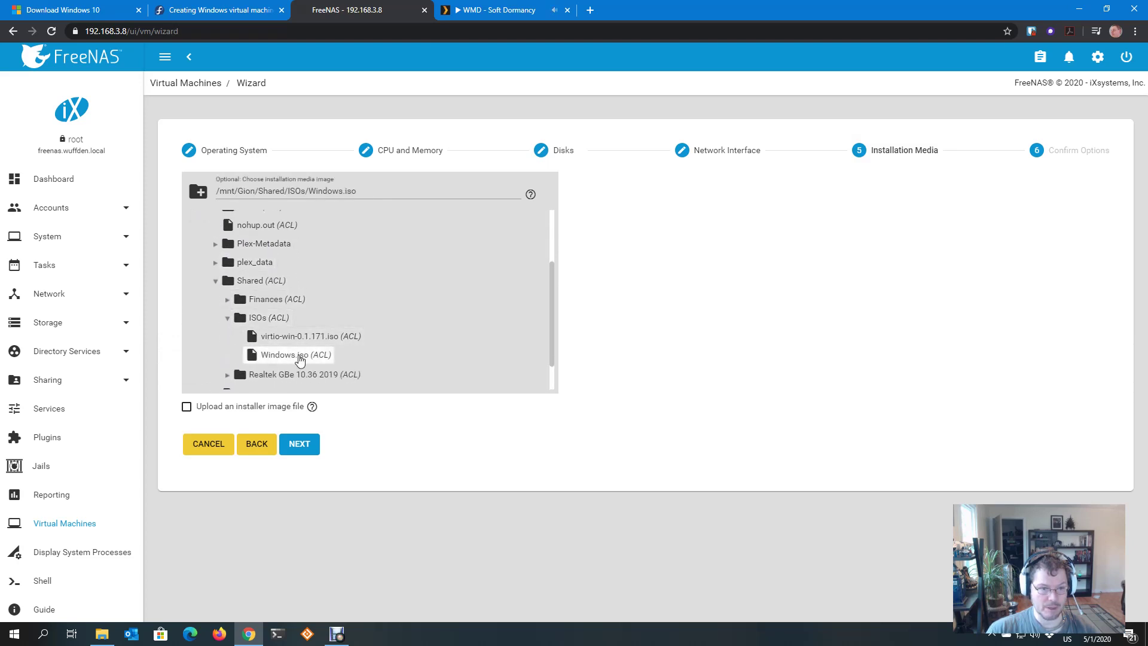
left_click(294, 445)
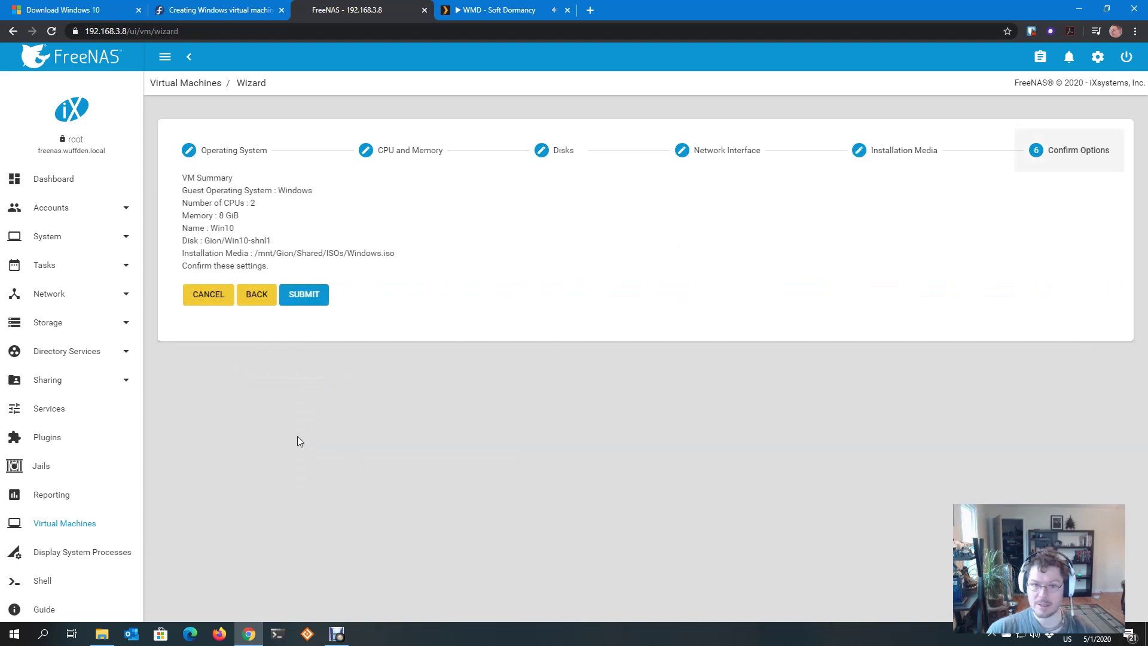
left_click(303, 299)
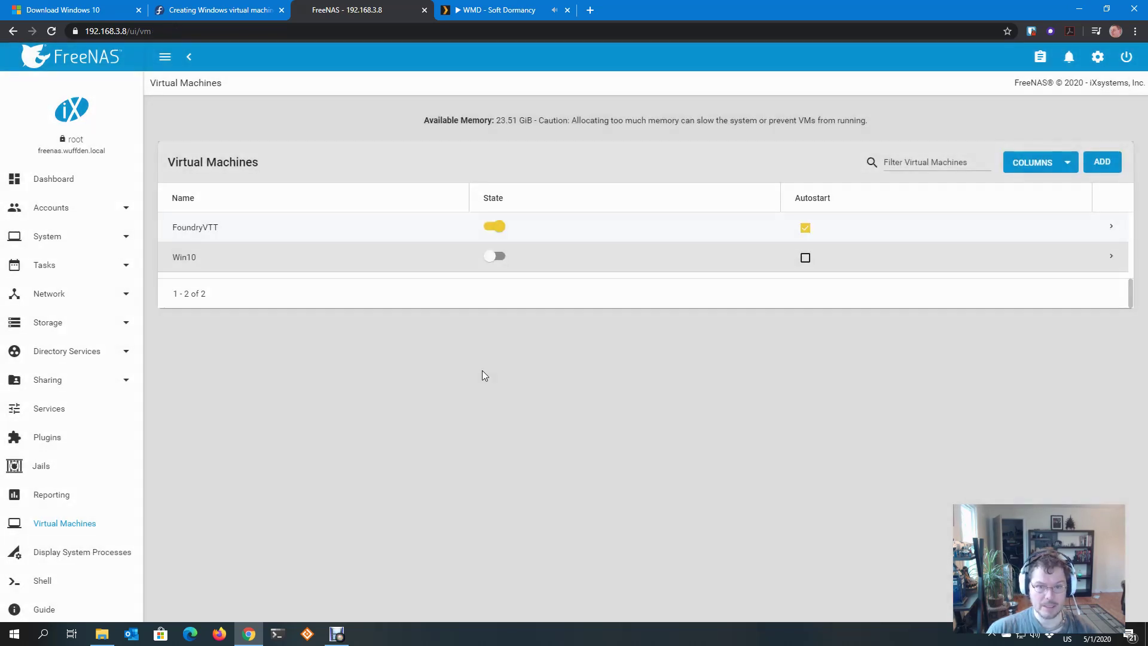
Add a CD-ROM device to Win10 holding virtio-win-0.1.171.iso.
left_click(1103, 263)
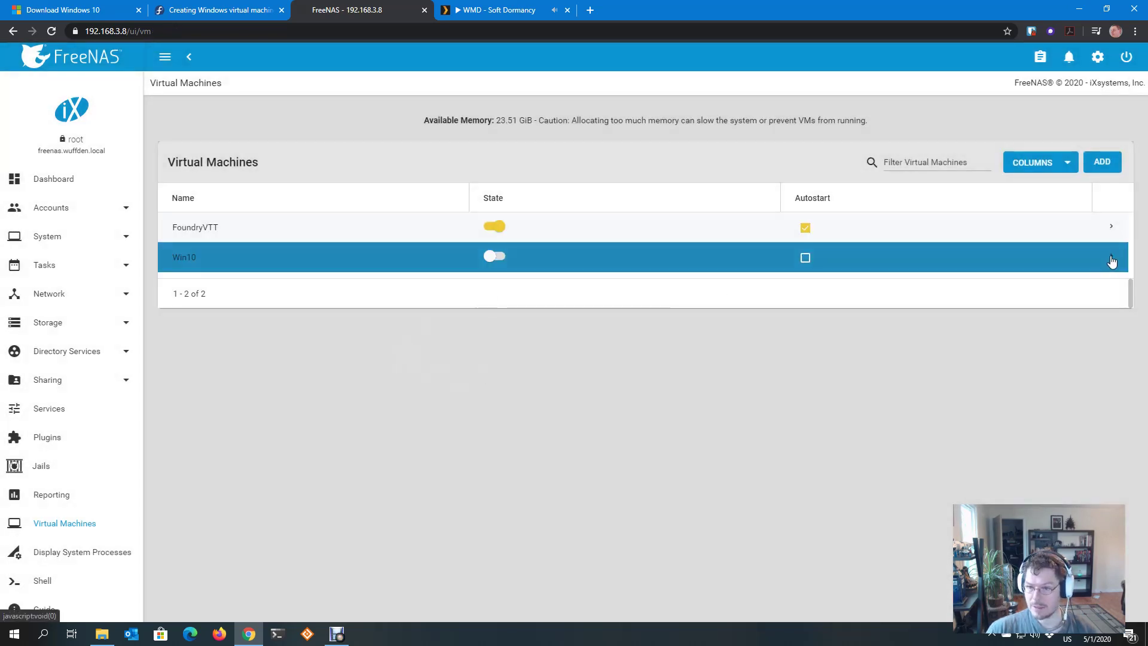
left_click(411, 403)
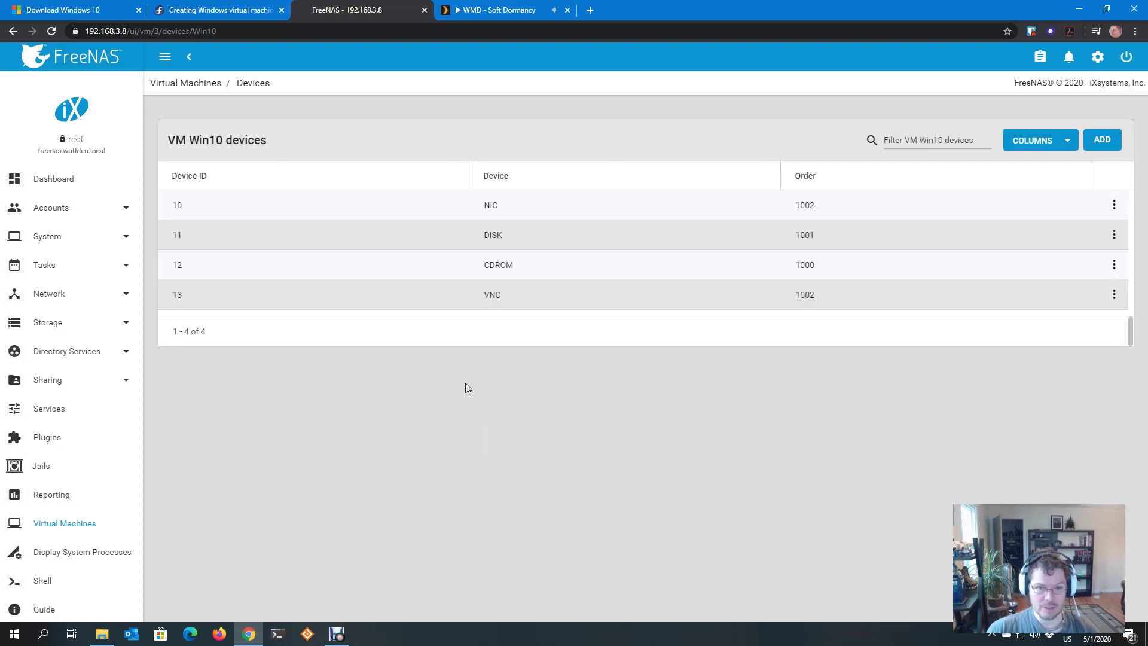
left_click(1102, 140)
left_click(177, 211)
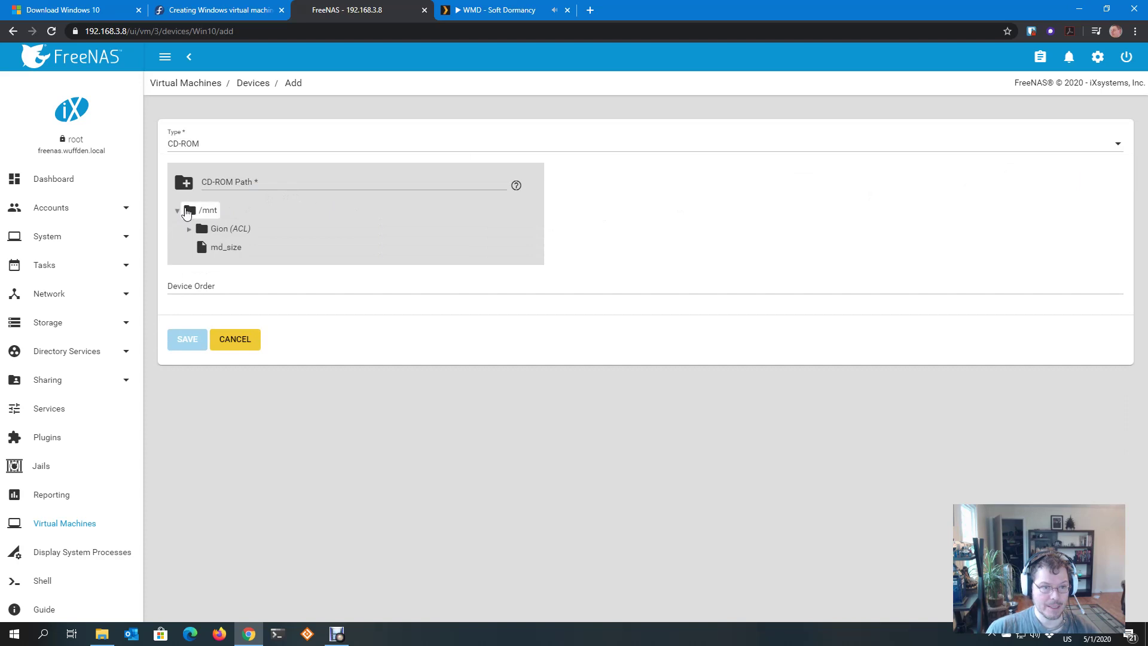
left_click(189, 230)
scroll(205, 324, "down", 1)
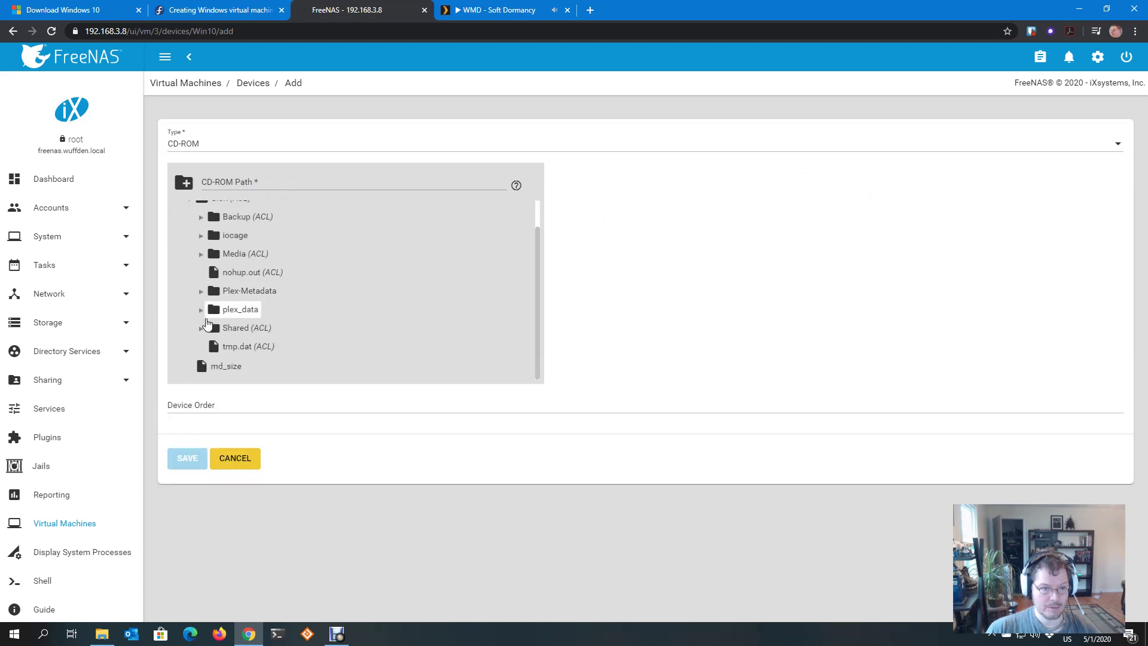
left_click(201, 327)
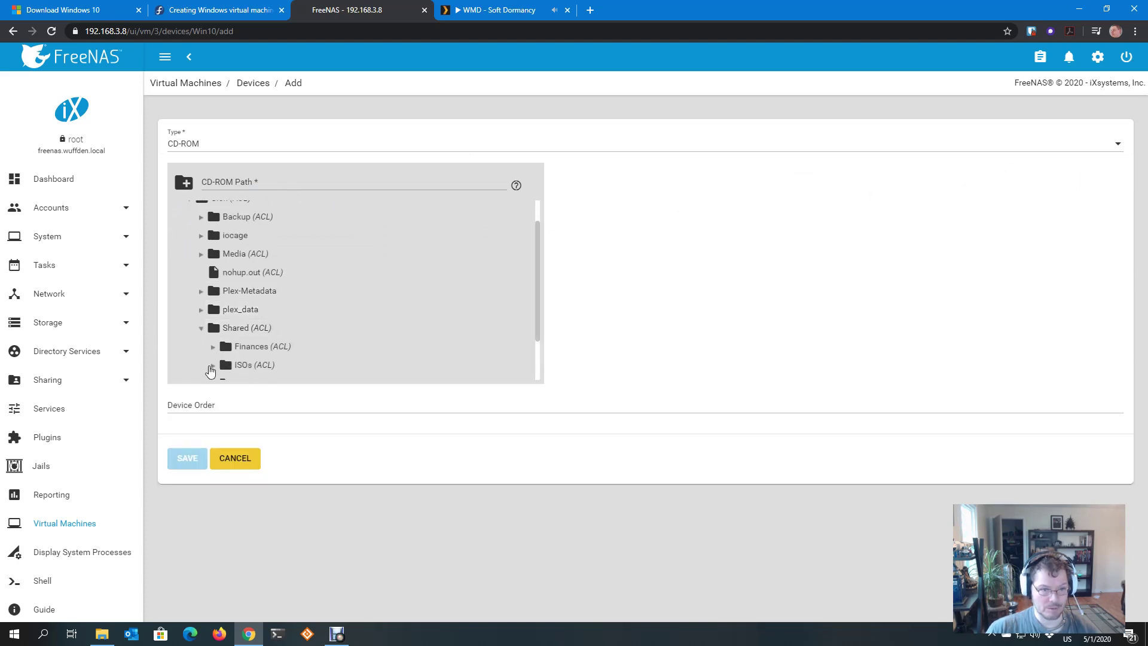
left_click(213, 365)
scroll(257, 326, "down", 2)
left_click(266, 289)
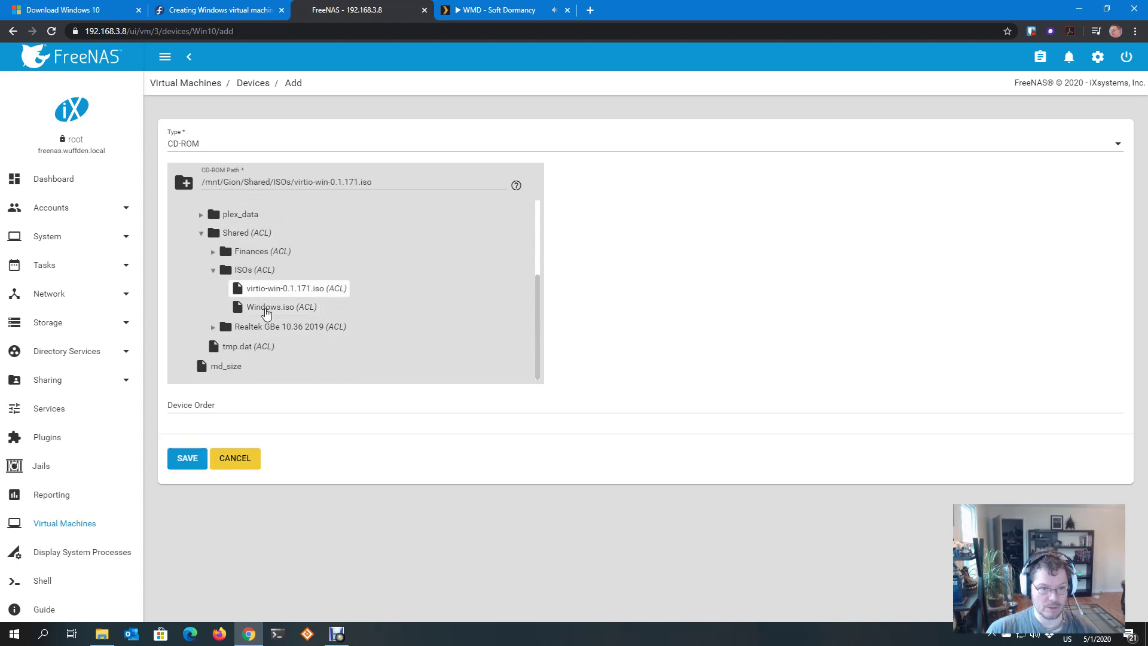
left_click(187, 458)
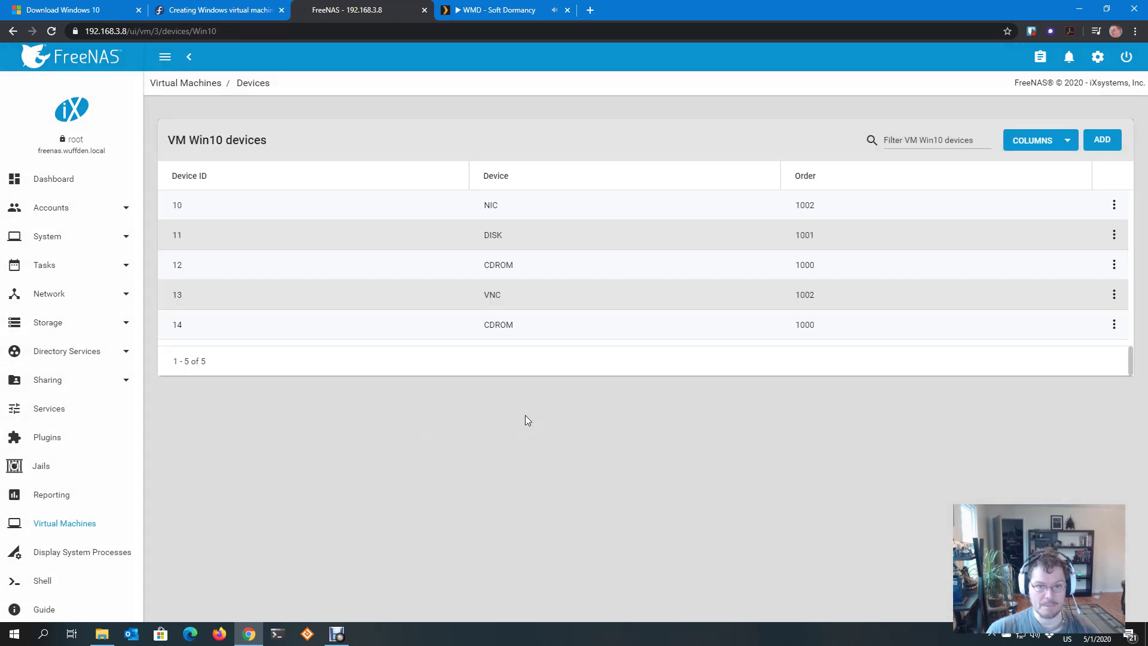
Start the Win10 VM from the Virtual Machines list and expand its entry.
left_click(186, 83)
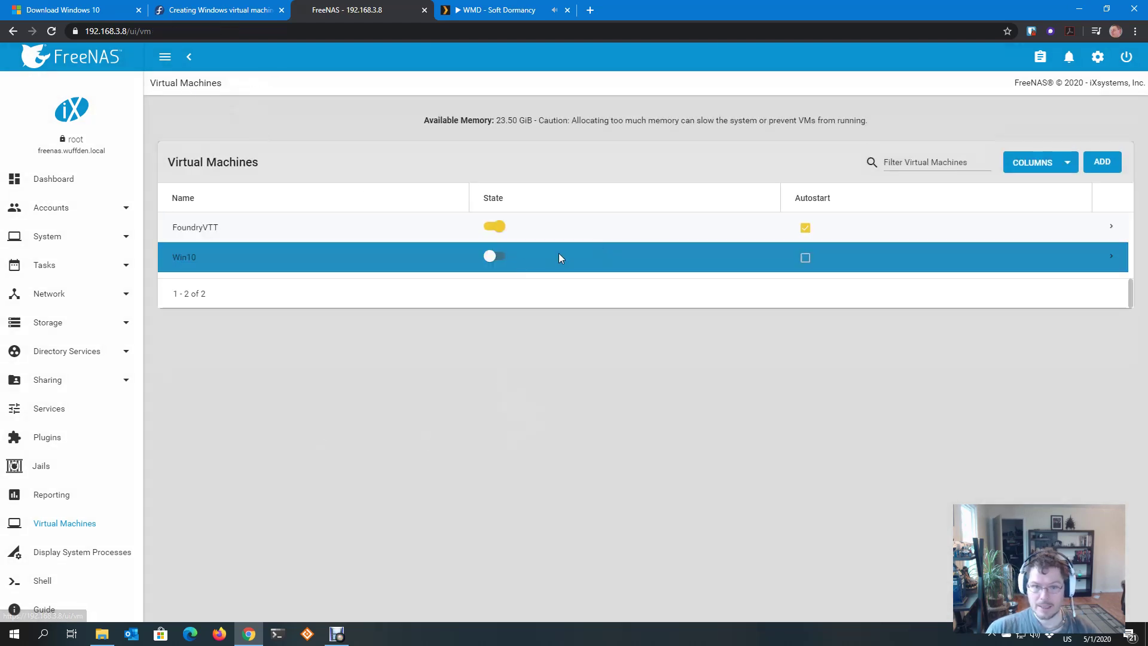
left_click(502, 256)
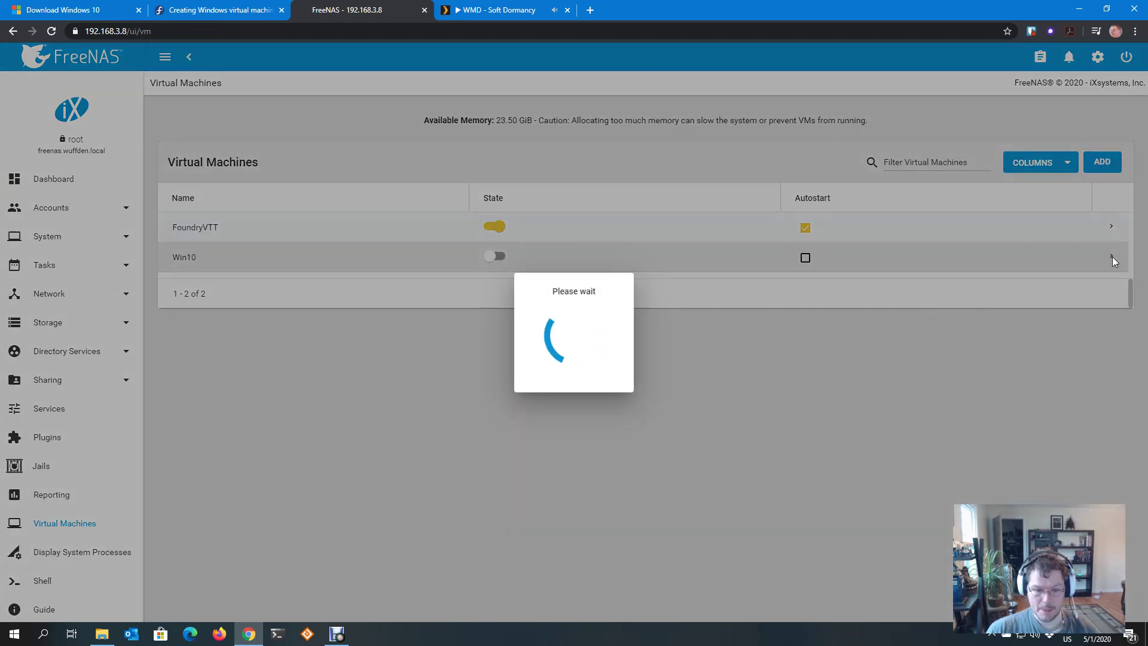
left_click(1112, 257)
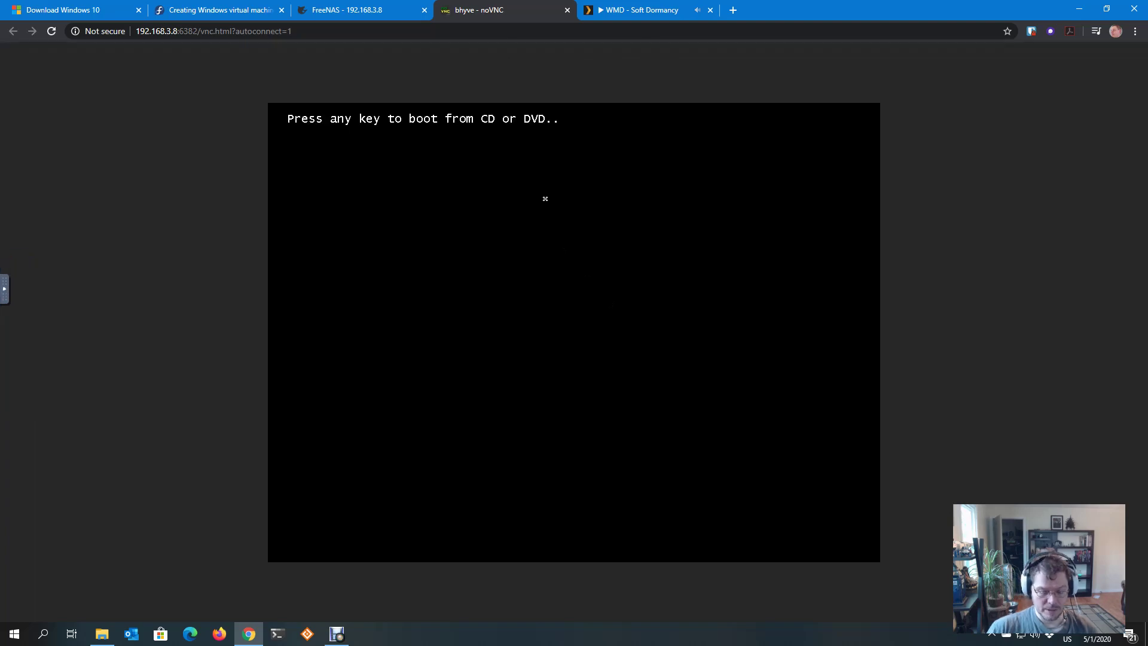
Boot from the install disc, keep default language settings, and skip the product key.
key("Return")
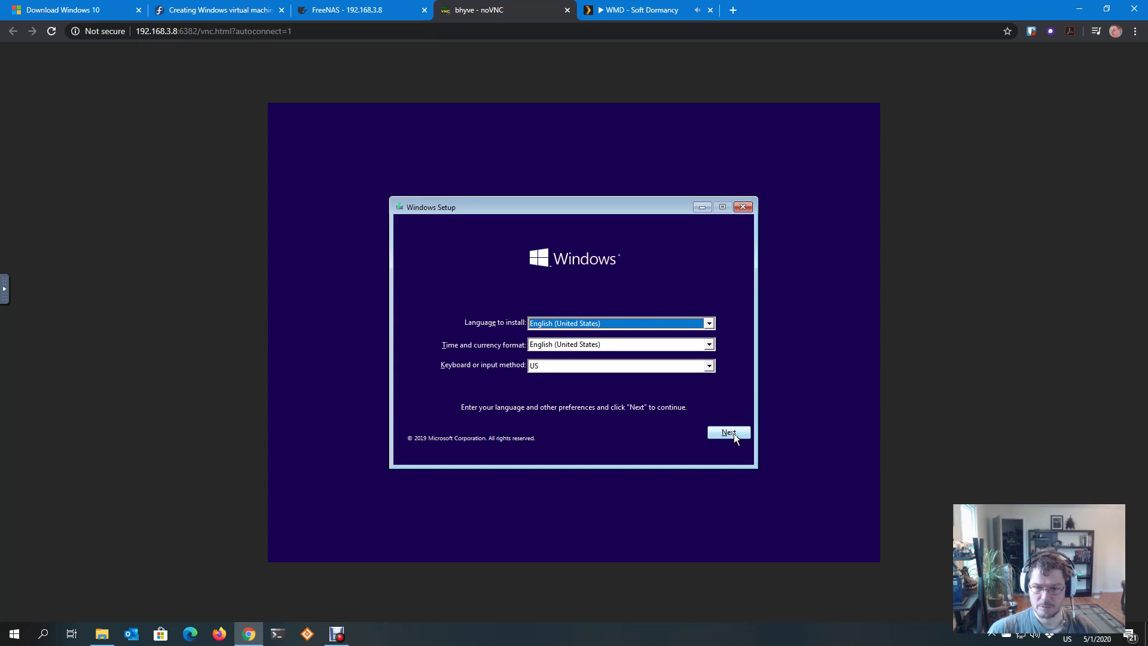
left_click(733, 432)
left_click(572, 338)
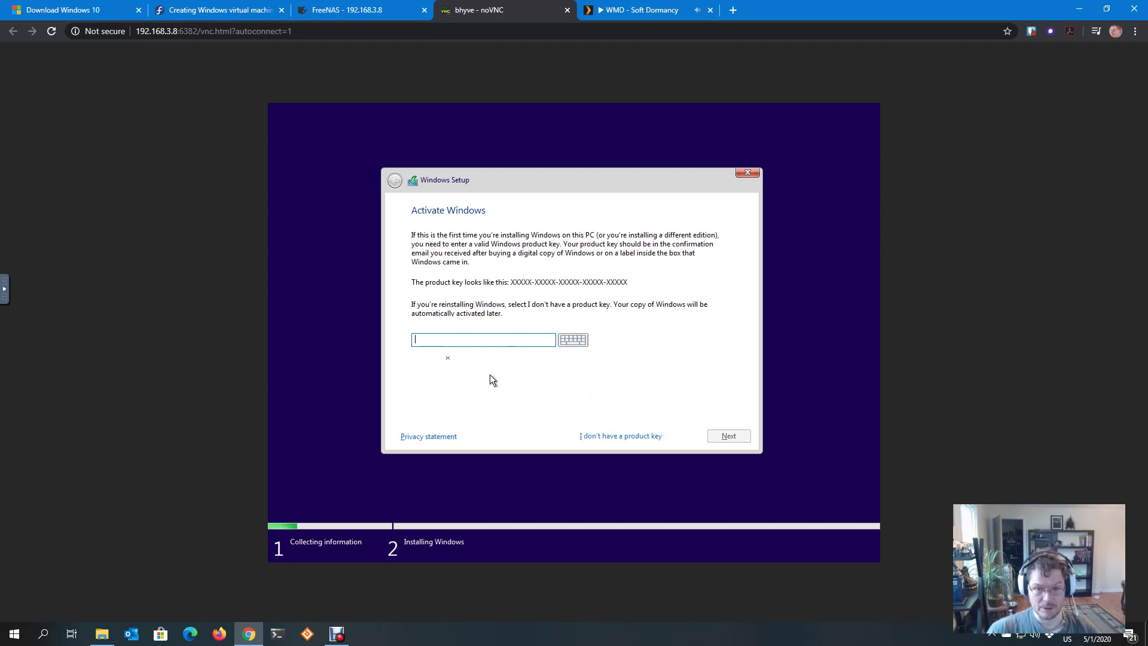
left_click(638, 436)
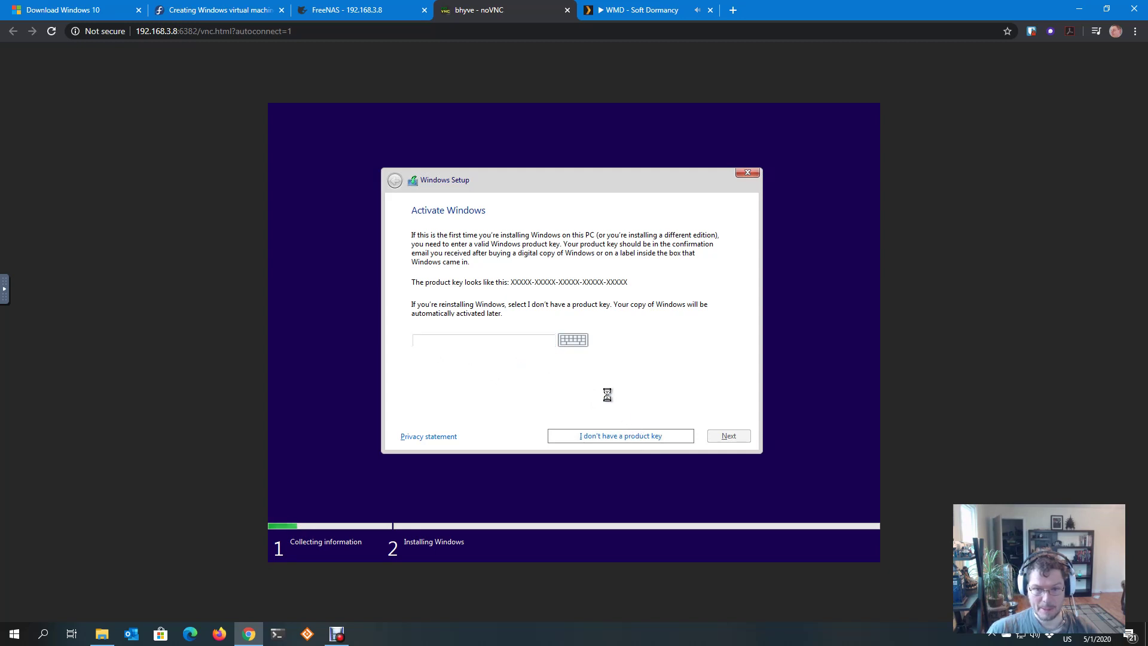
Pick Windows 10 Pro, accept the license terms, and choose a Custom install.
left_click(468, 312)
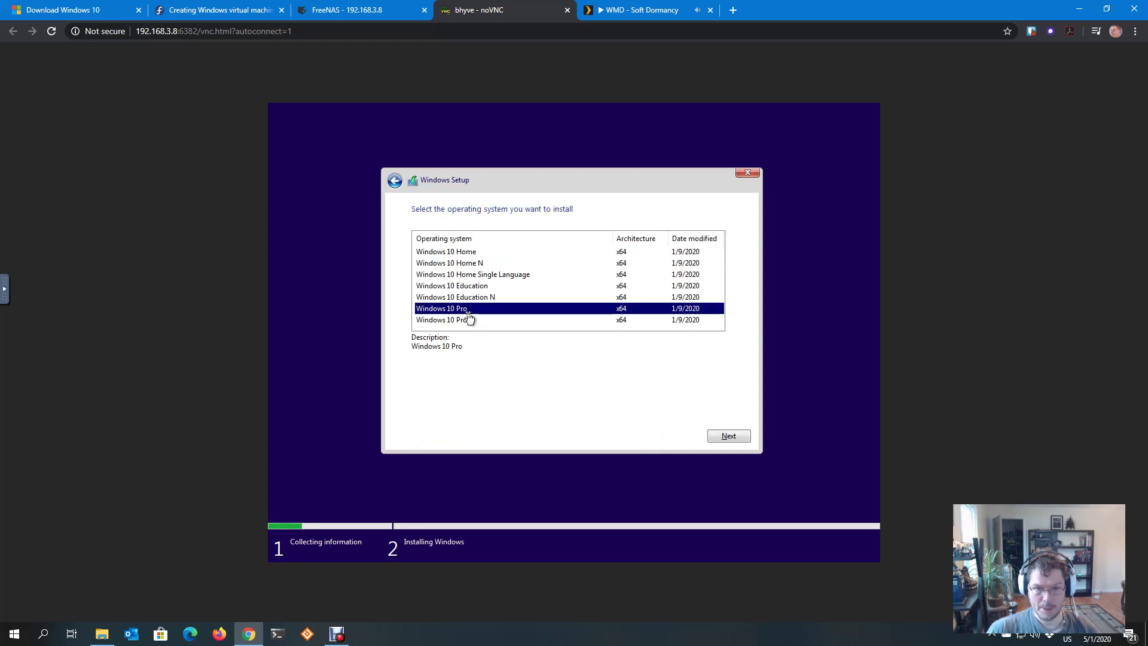
left_click(729, 435)
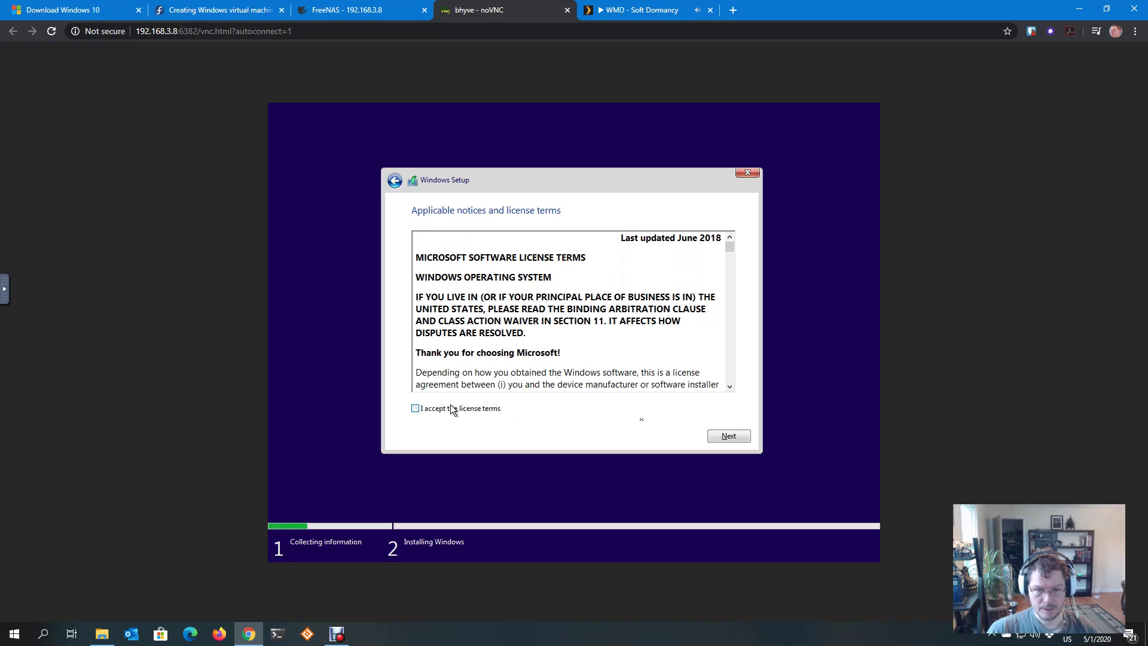
left_click(728, 435)
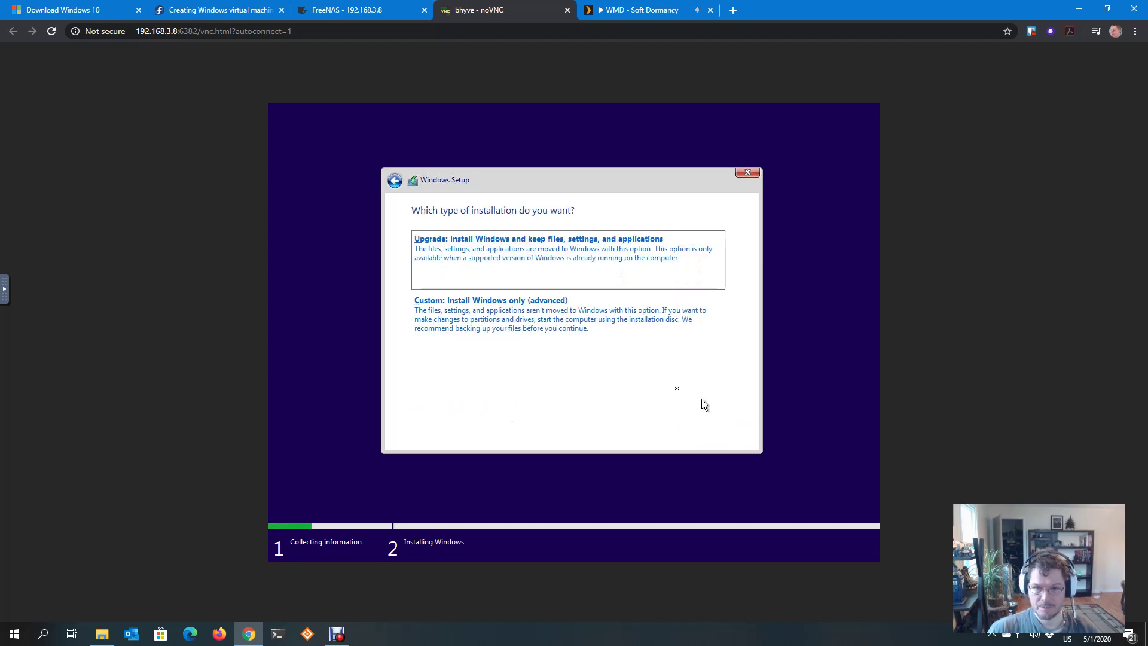
left_click(568, 347)
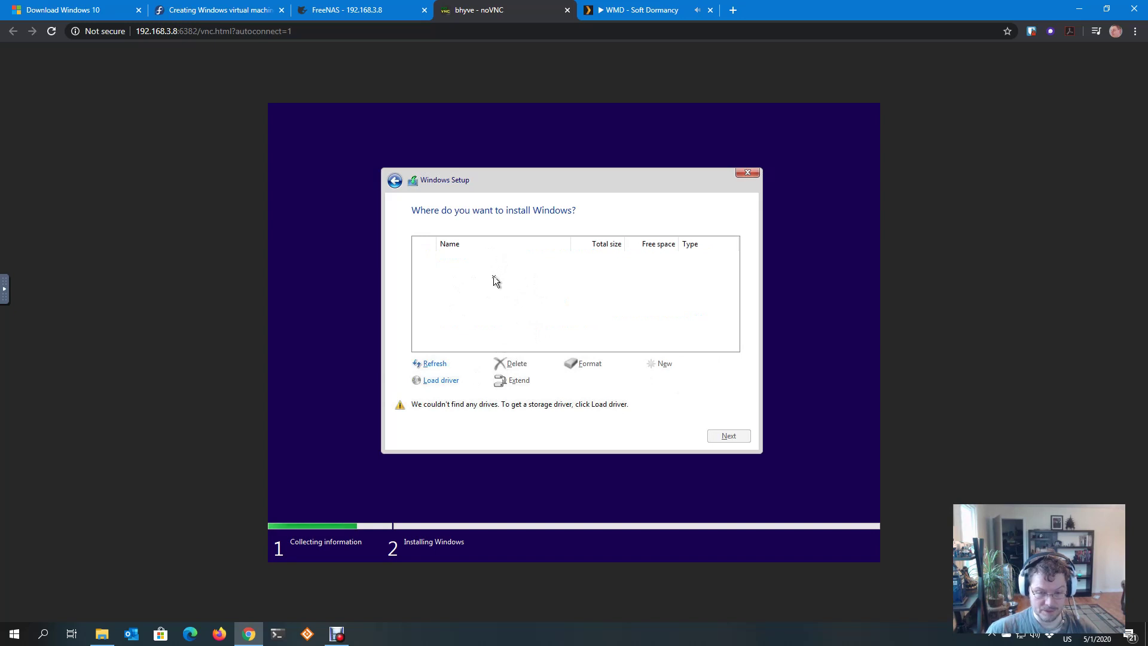
Load the Red Hat VirtIO SCSI w10 viostor.inf storage driver from the attached media.
left_click(452, 383)
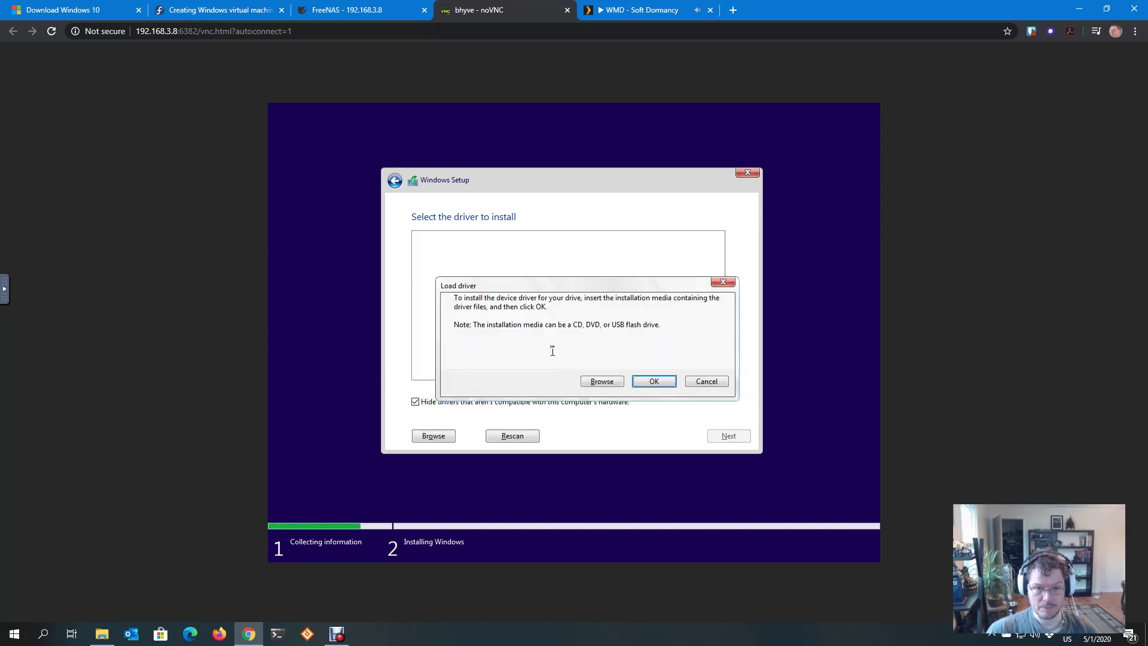
left_click(654, 381)
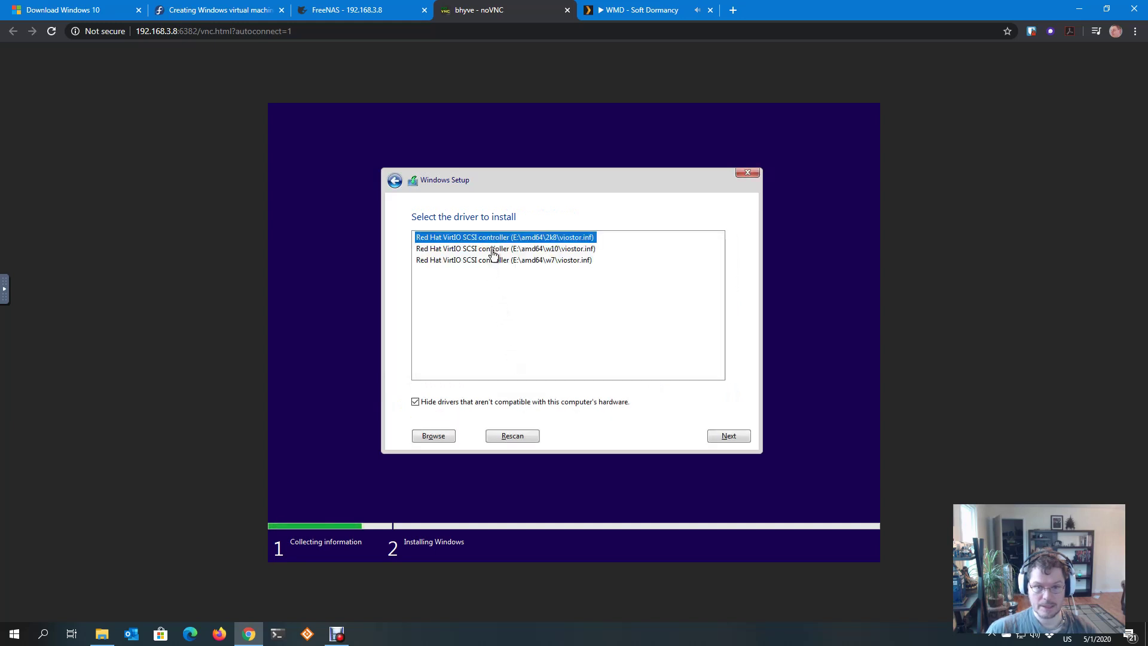
left_click(556, 252)
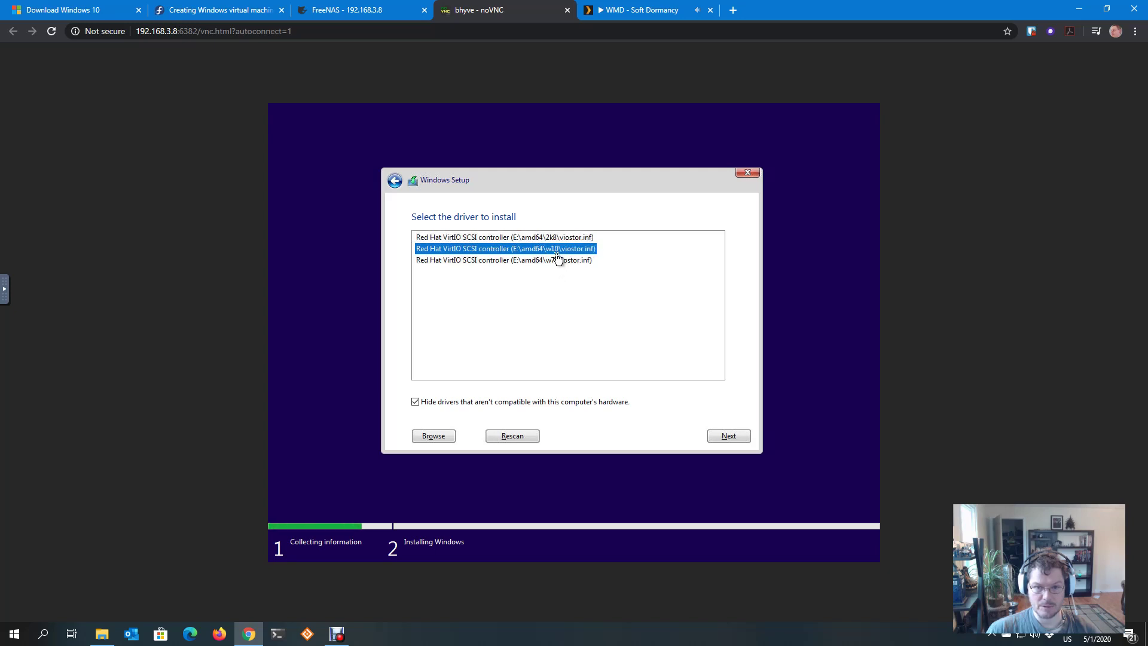
left_click(729, 435)
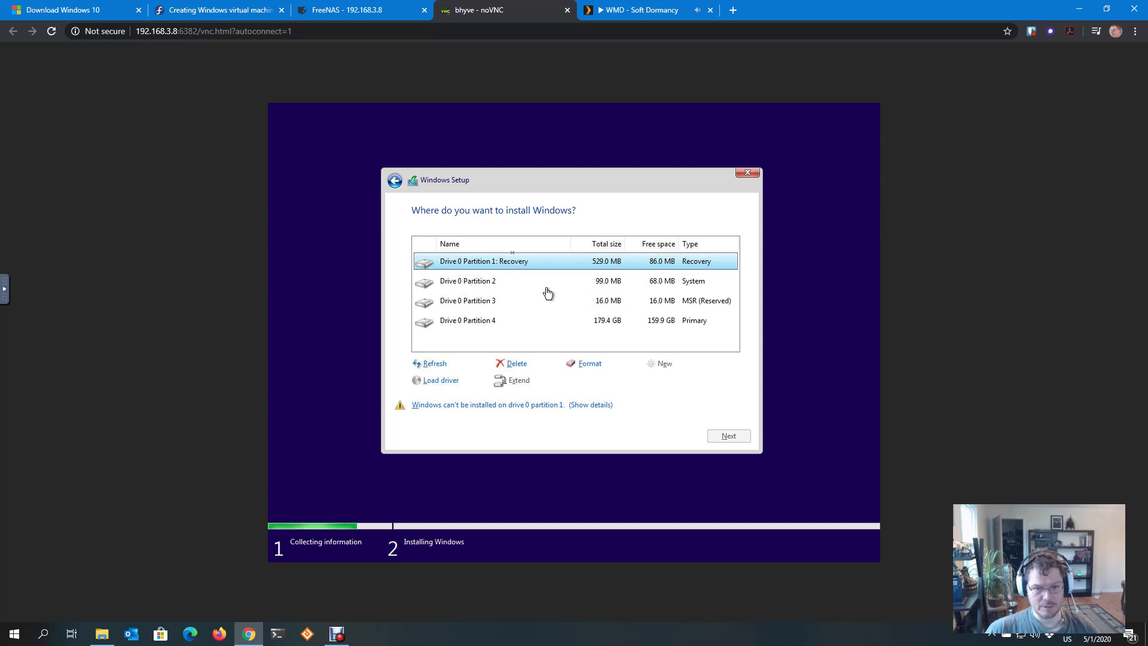
Install Windows onto Drive 0 Partition 4, accepting the Windows.old warning.
left_click(511, 323)
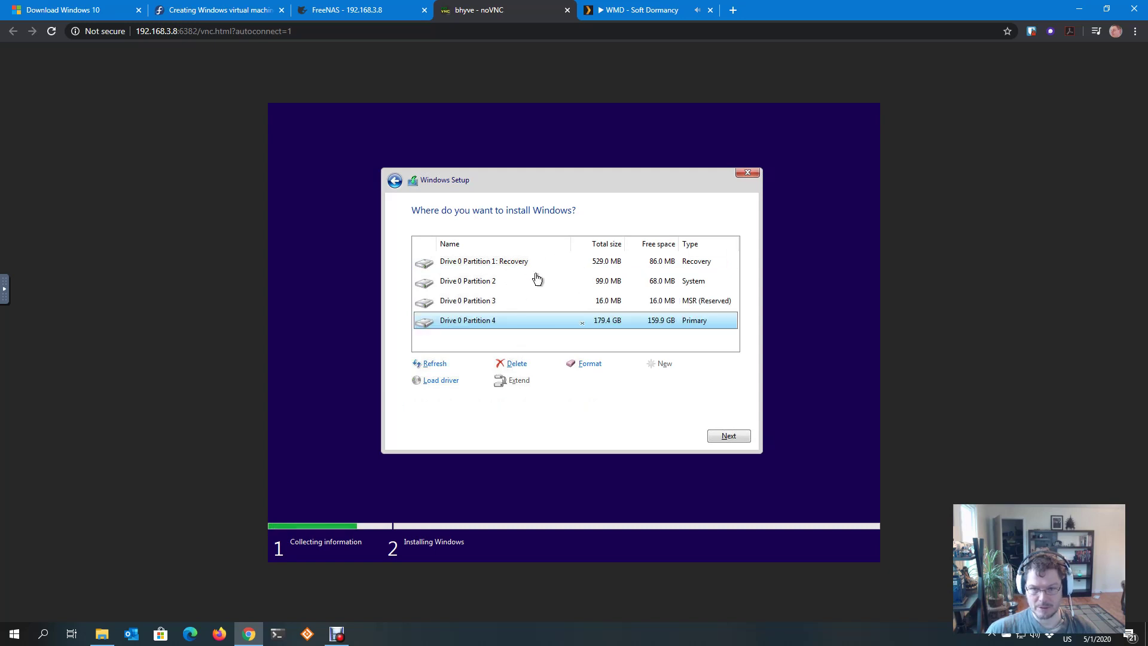
left_click(731, 433)
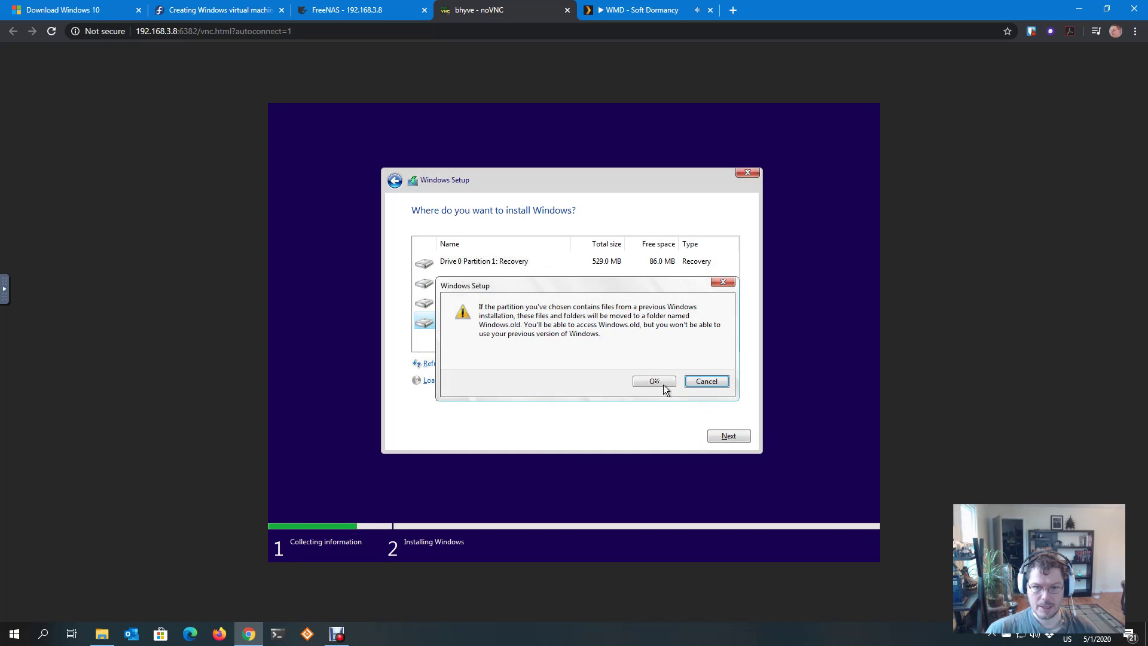
left_click(655, 381)
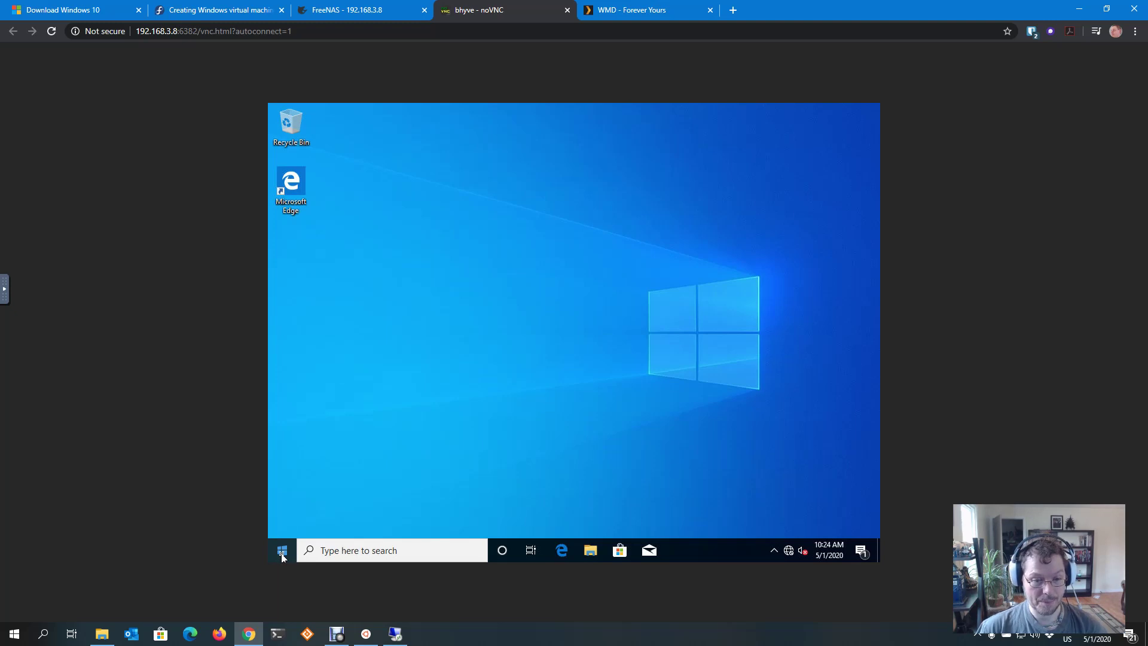
In Device Manager, start a driver update for the unrecognized Ethernet Controller.
right_click(282, 555)
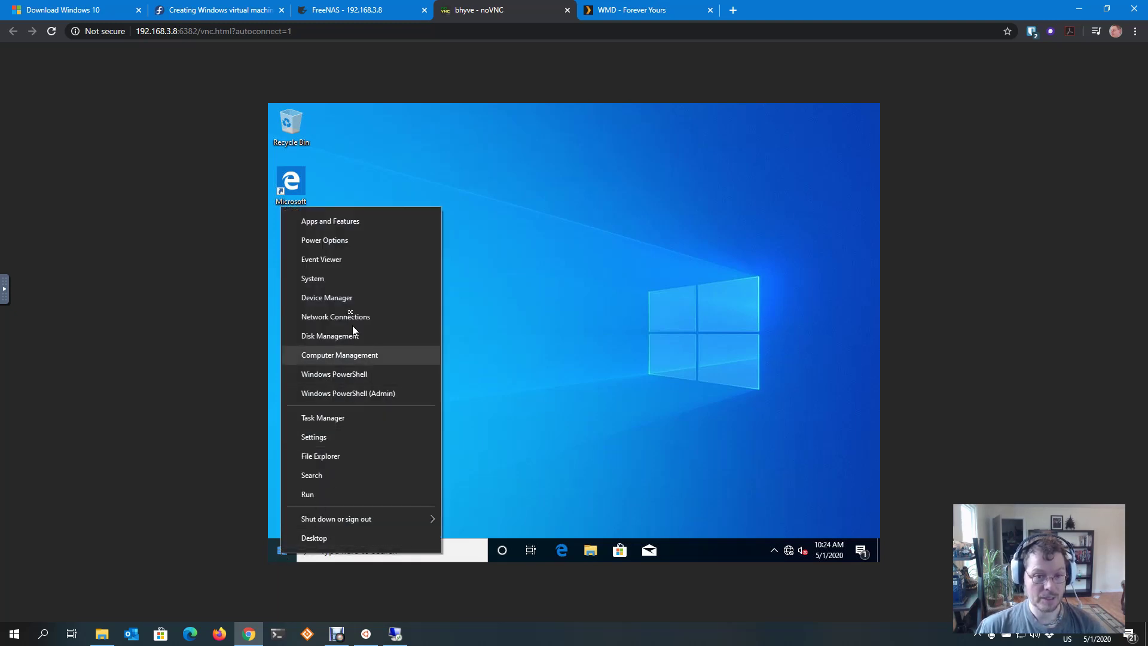
left_click(351, 299)
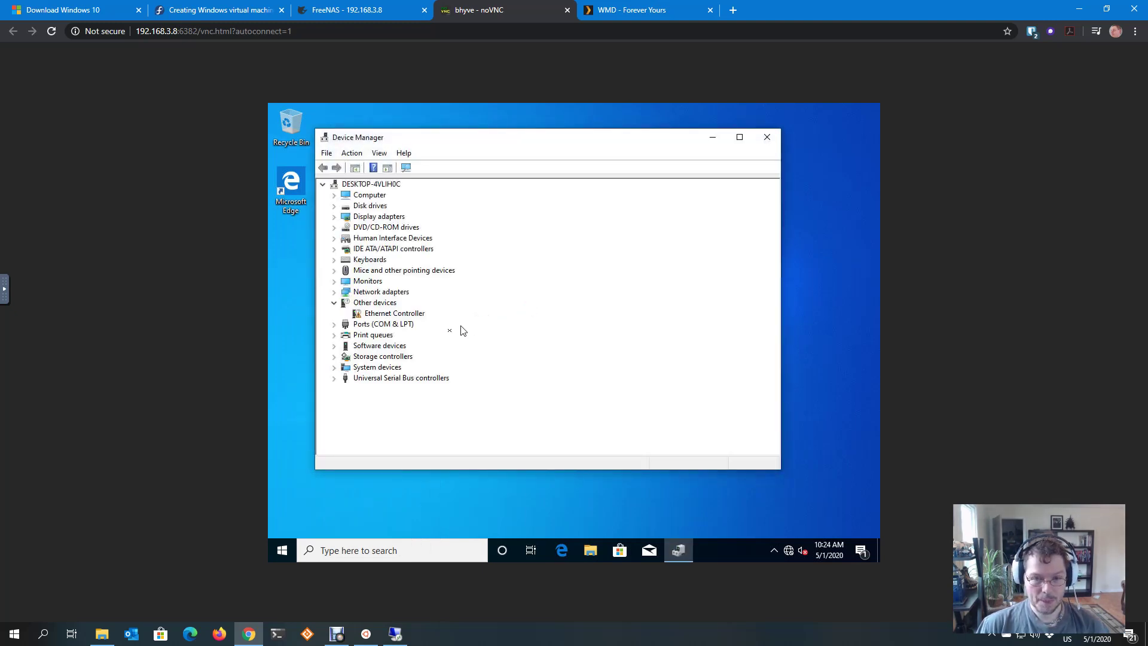
left_click(400, 315)
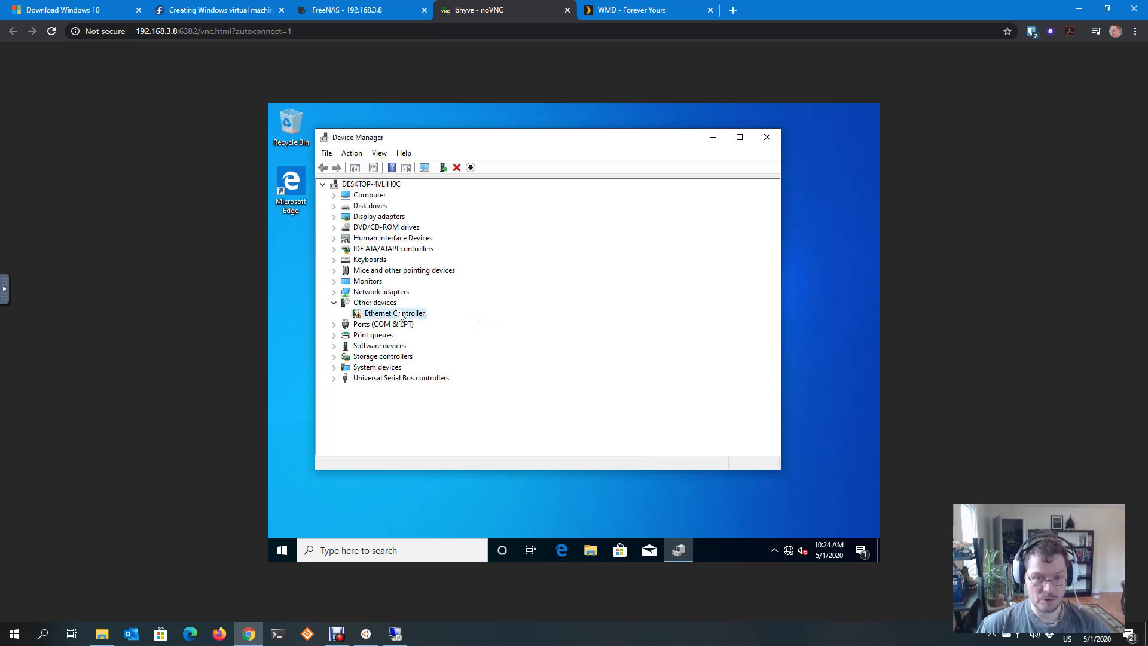
right_click(399, 317)
left_click(435, 322)
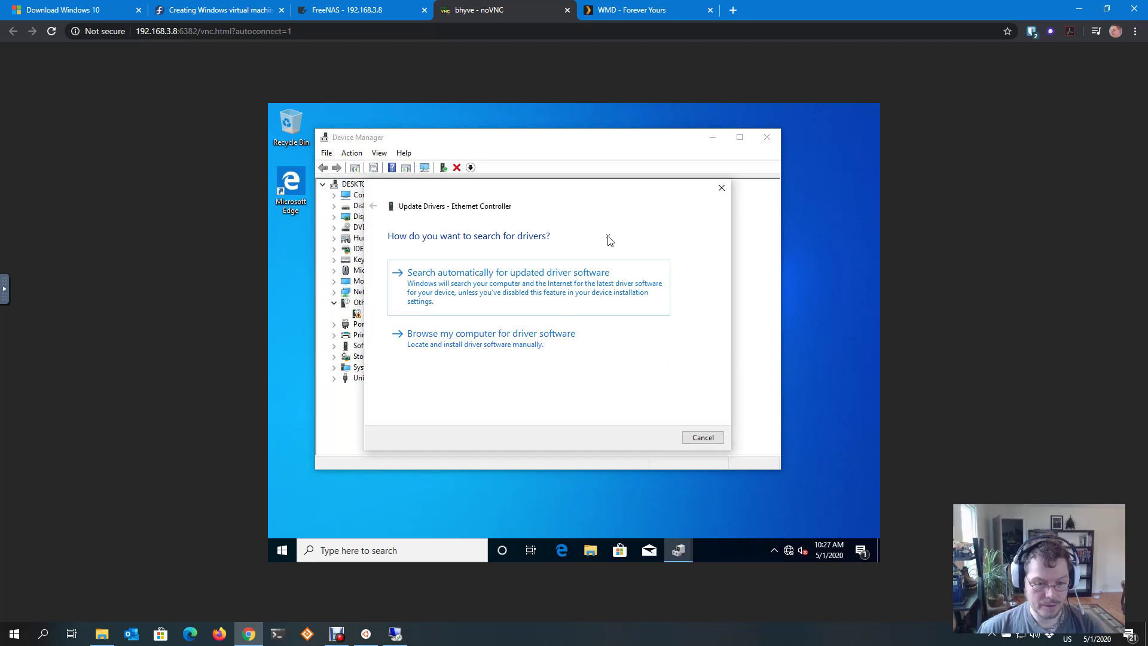
Install the Red Hat VirtIO Ethernet driver from the E:\NetKVM\w10\amd64 folder.
left_click(549, 343)
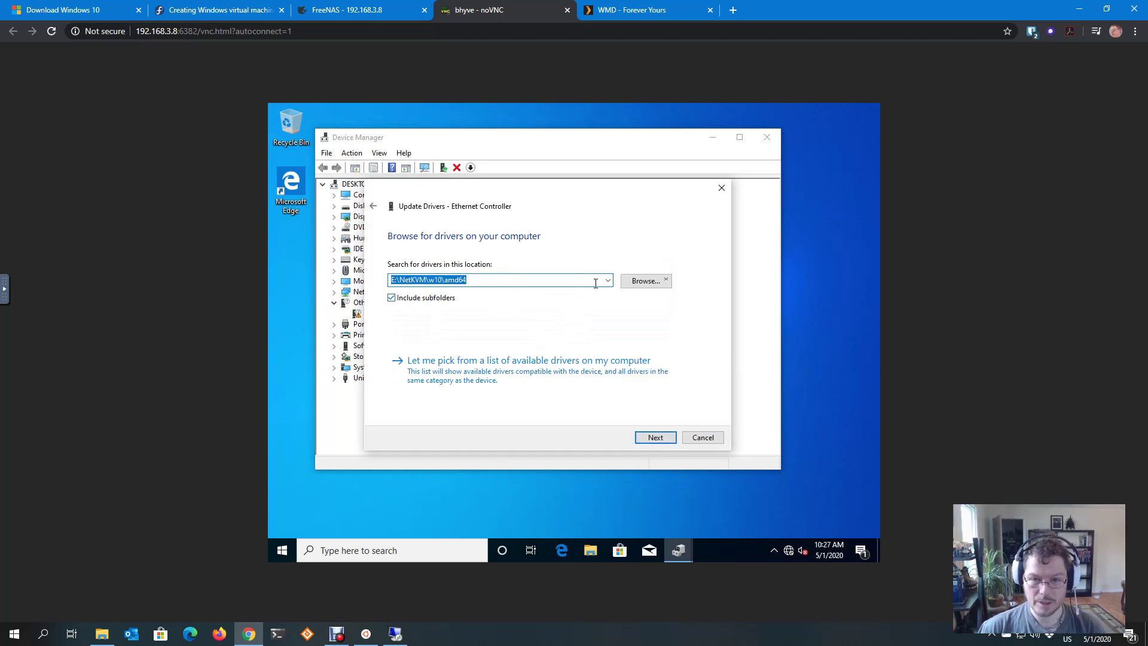
left_click(667, 282)
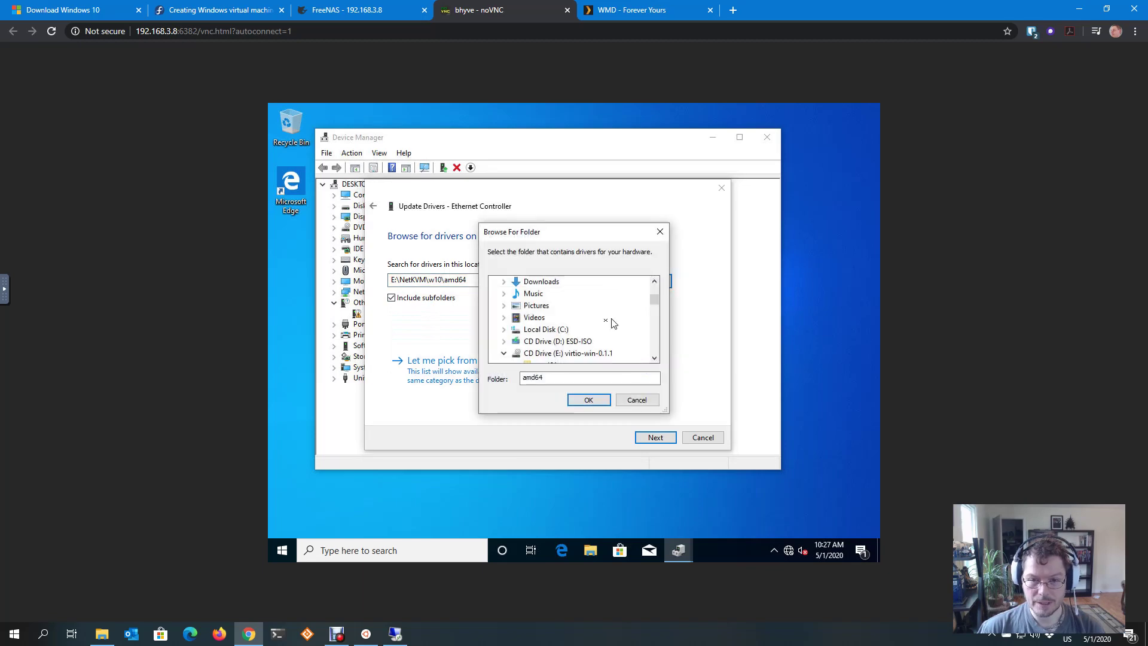
scroll(601, 314, "down", 2)
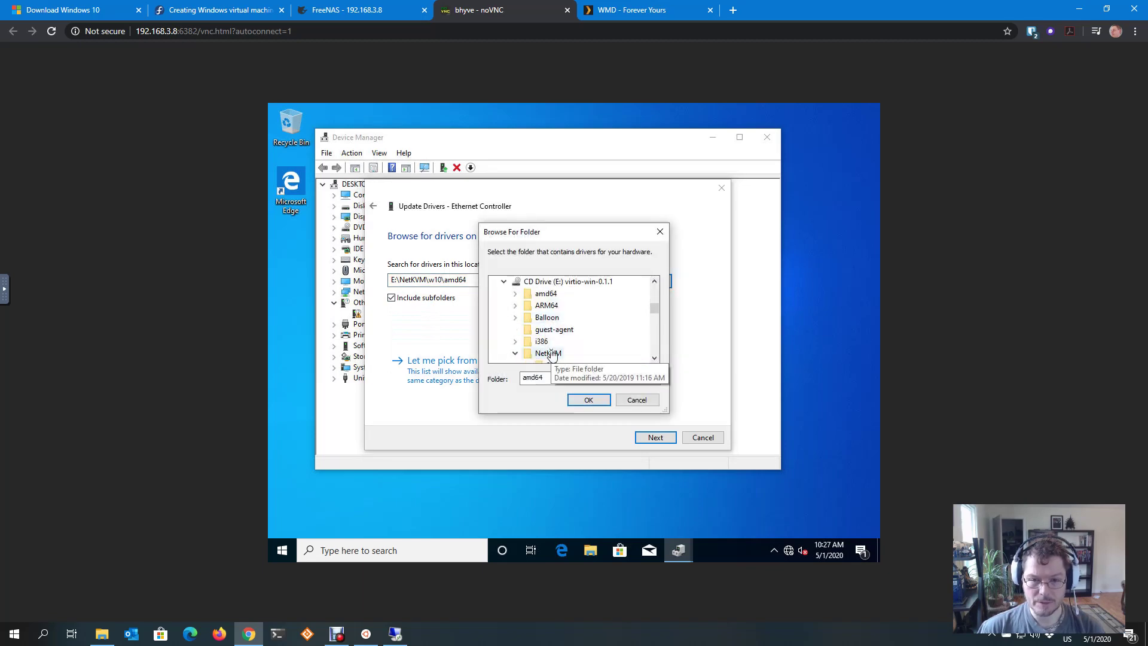
scroll(557, 363, "down", 5)
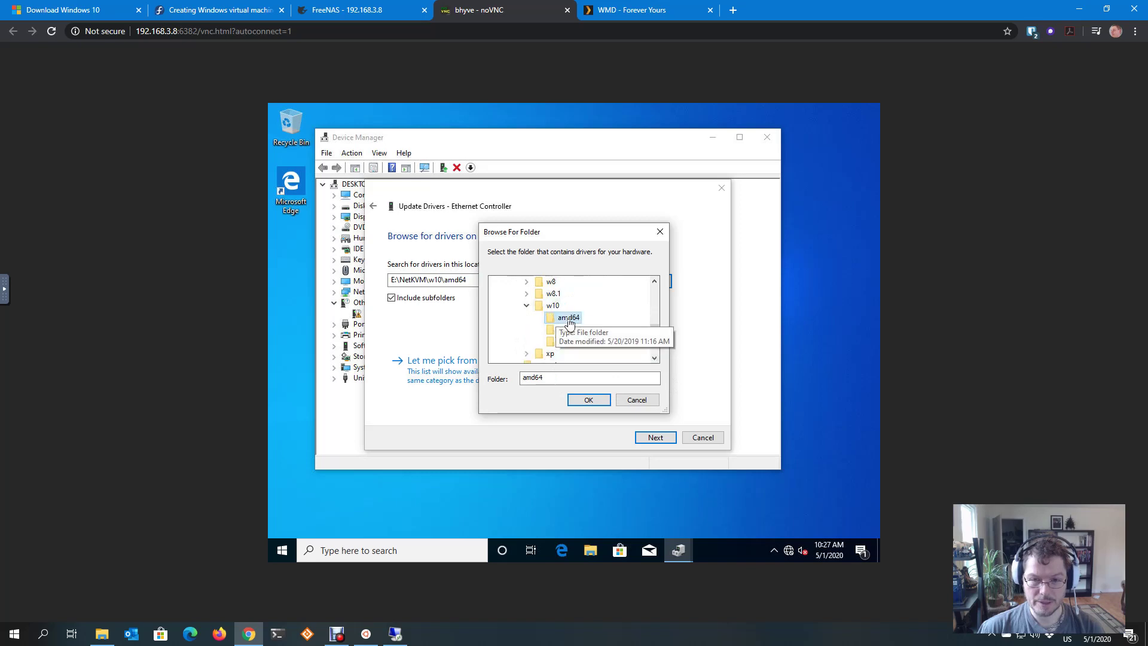
left_click(589, 400)
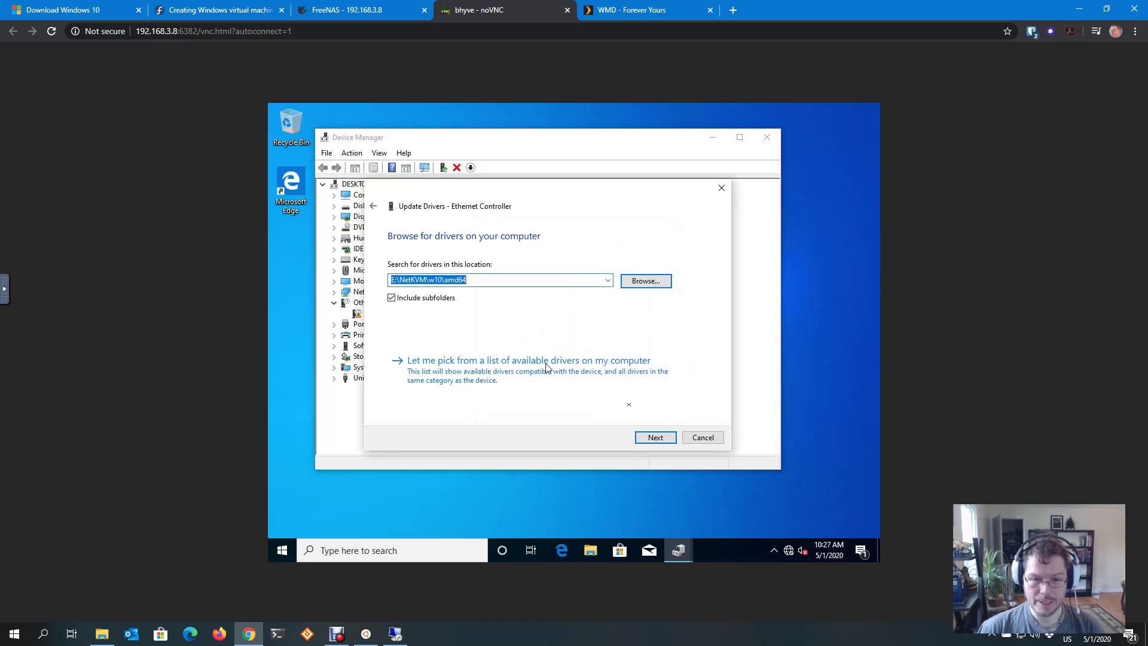
left_click(653, 443)
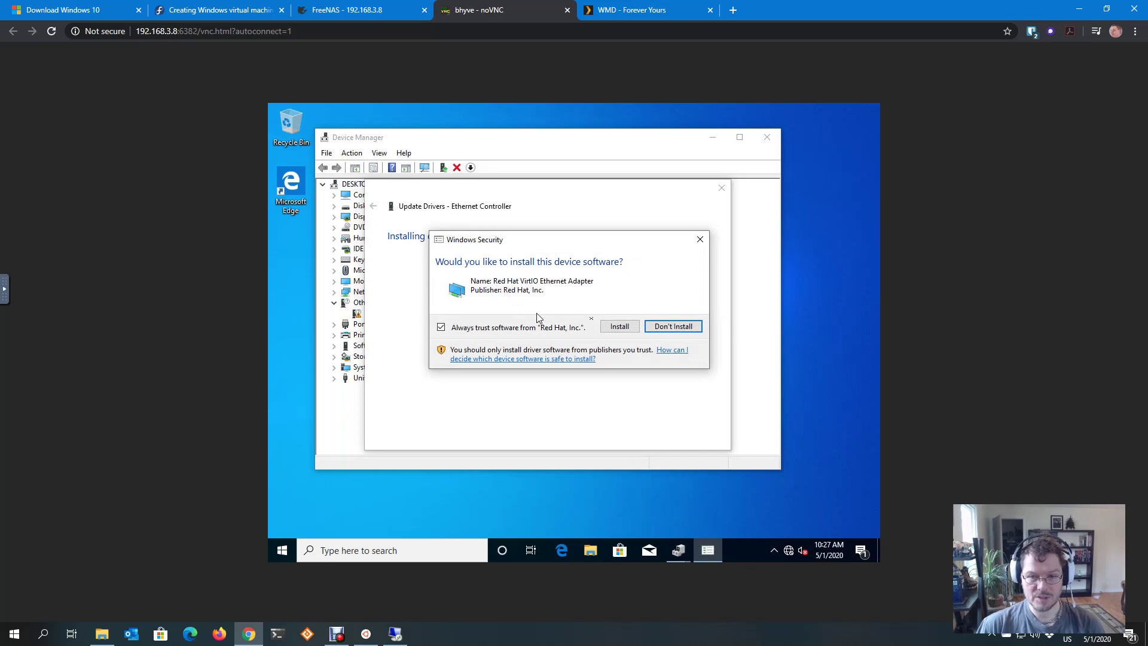
left_click(615, 328)
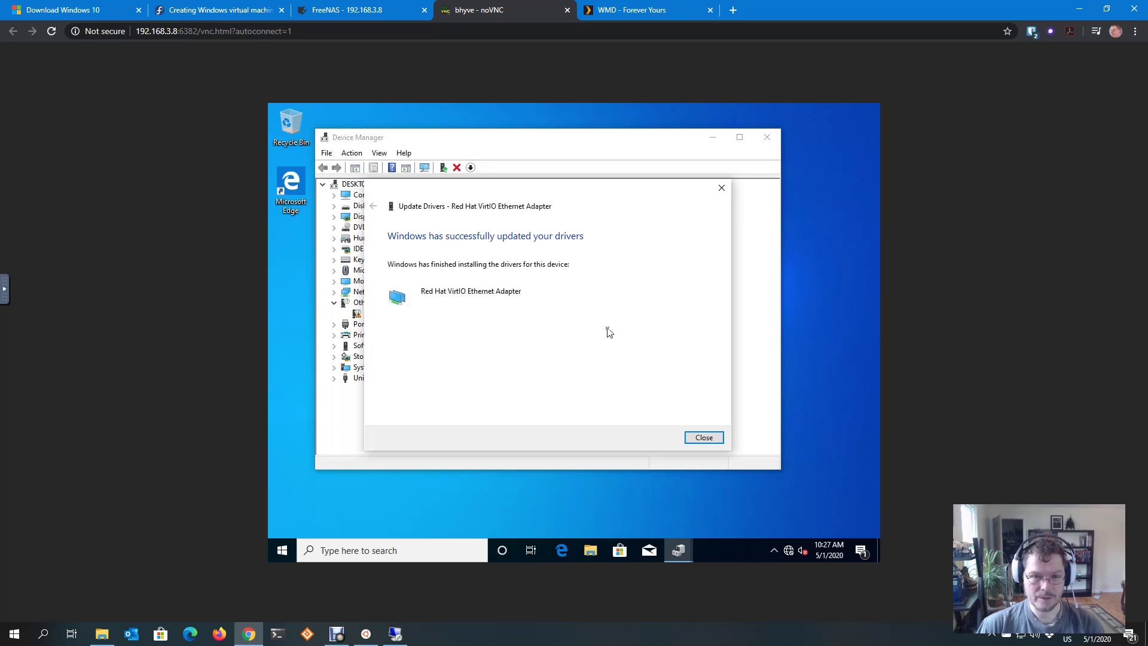
Close the driver wizard, make the PC discoverable on the network, and close Device Manager.
left_click(700, 437)
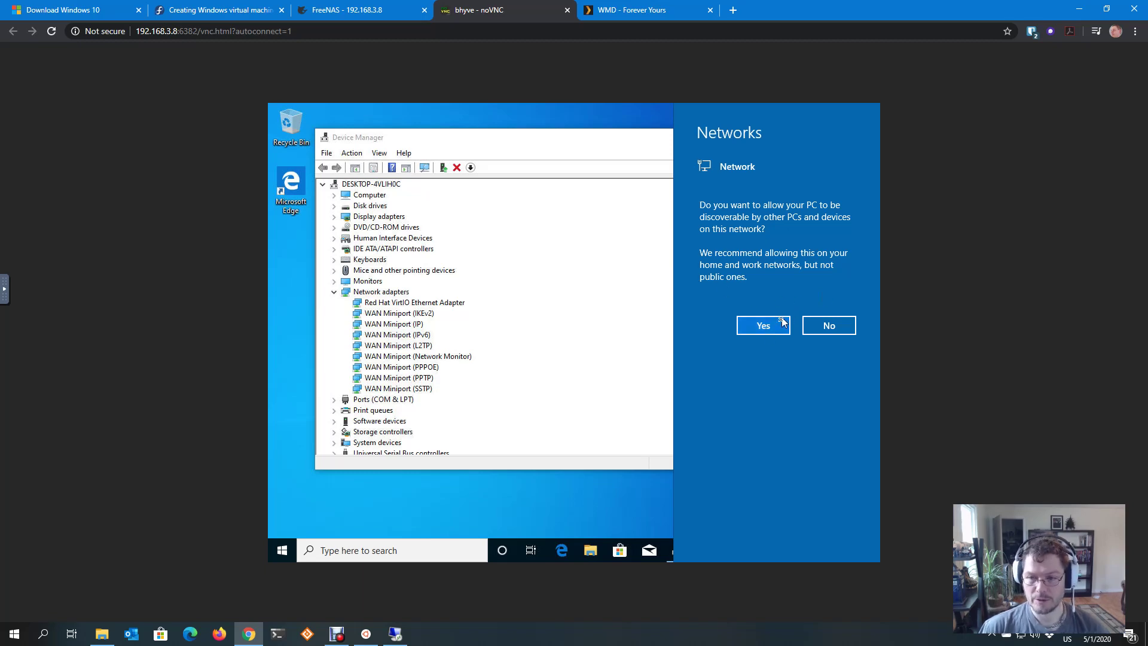
left_click(776, 323)
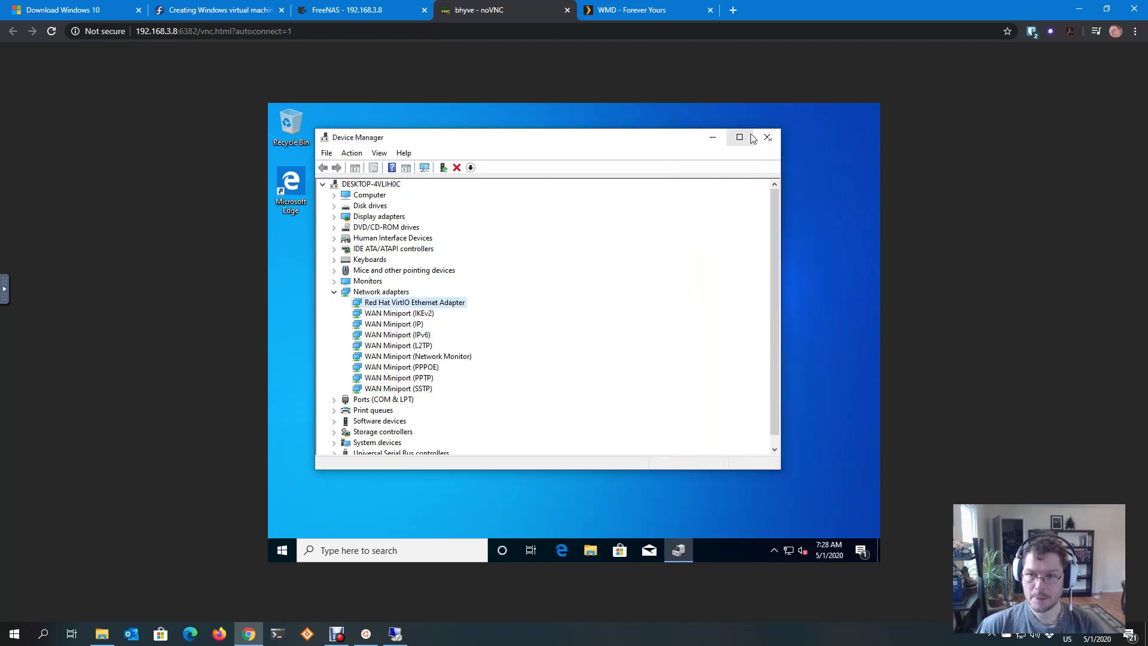
left_click(768, 138)
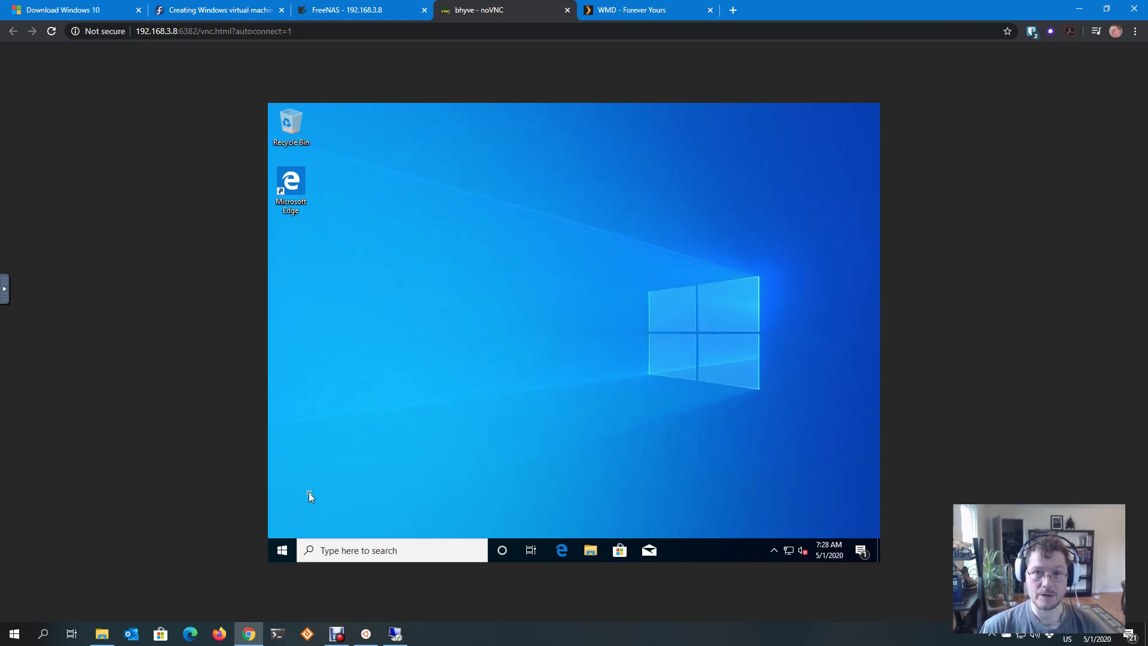
Switch on and confirm Enable Remote Desktop under Settings > System > Remote Desktop.
left_click(279, 551)
mouse_move(282, 496)
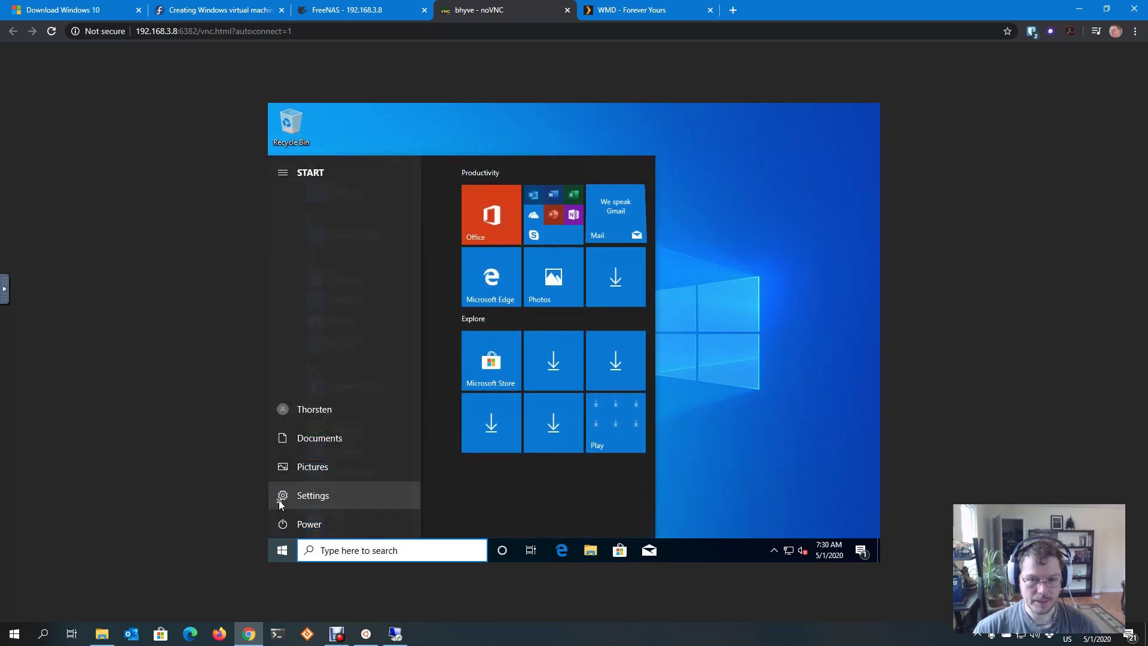
left_click(308, 504)
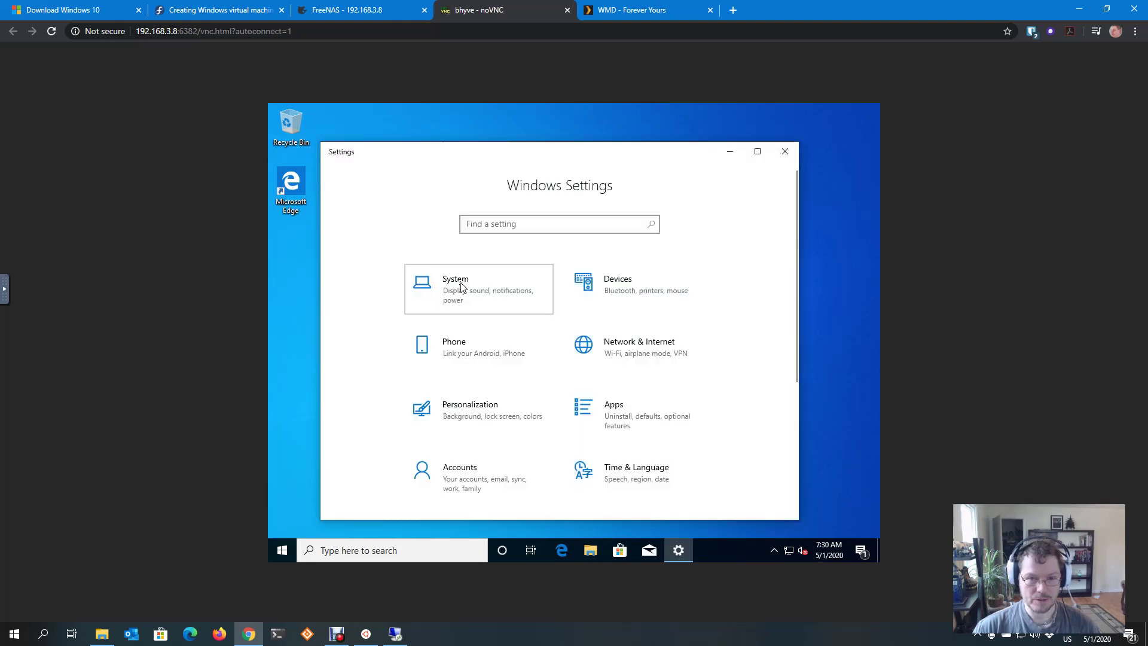
left_click(461, 288)
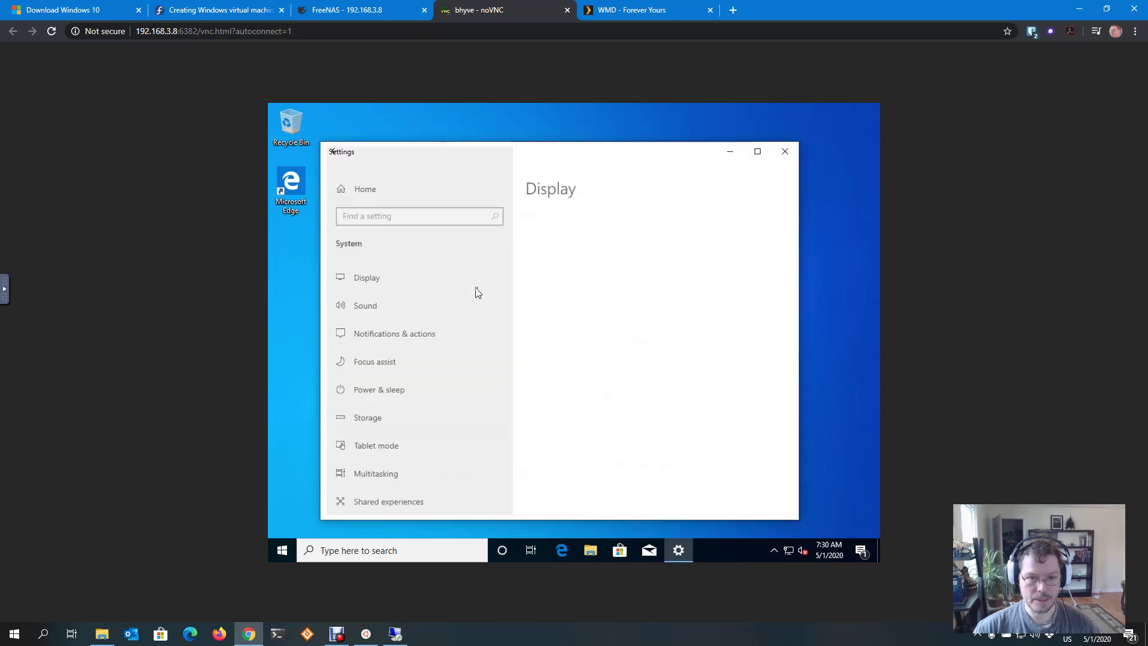
scroll(415, 388, "down", 1)
scroll(416, 387, "down", 3)
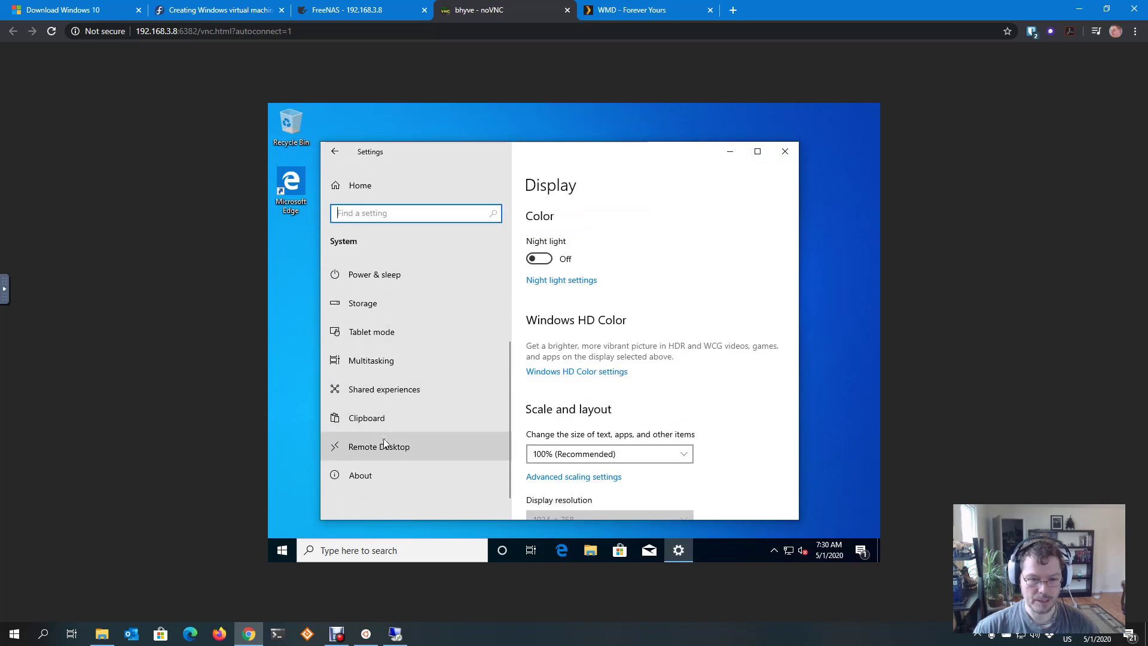
left_click(380, 452)
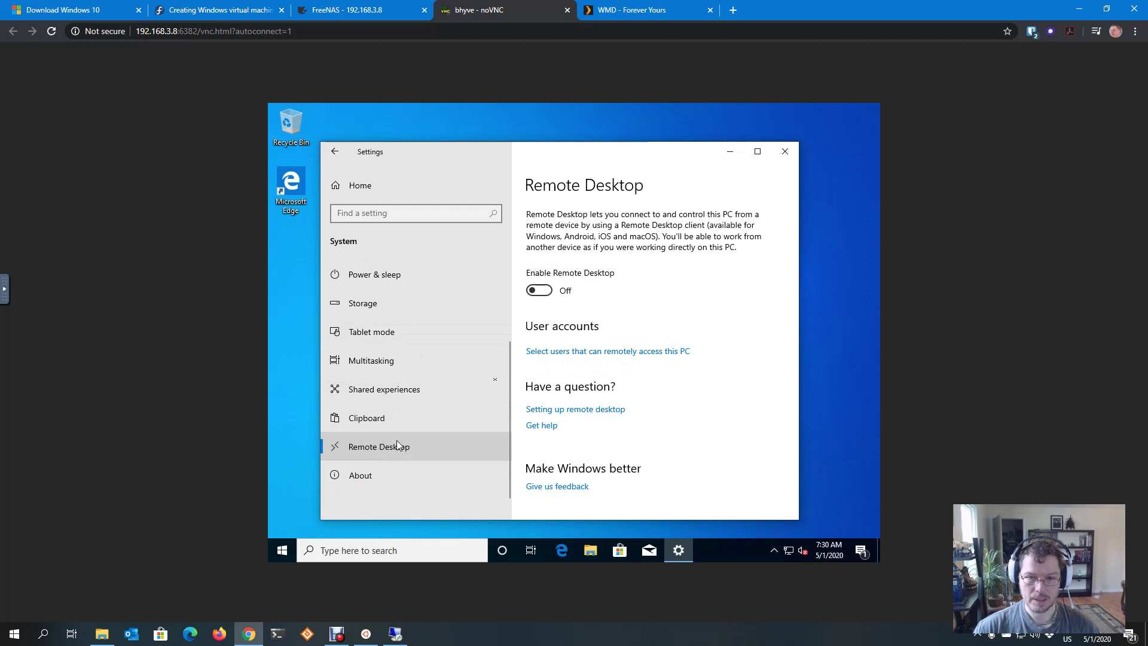
left_click(541, 291)
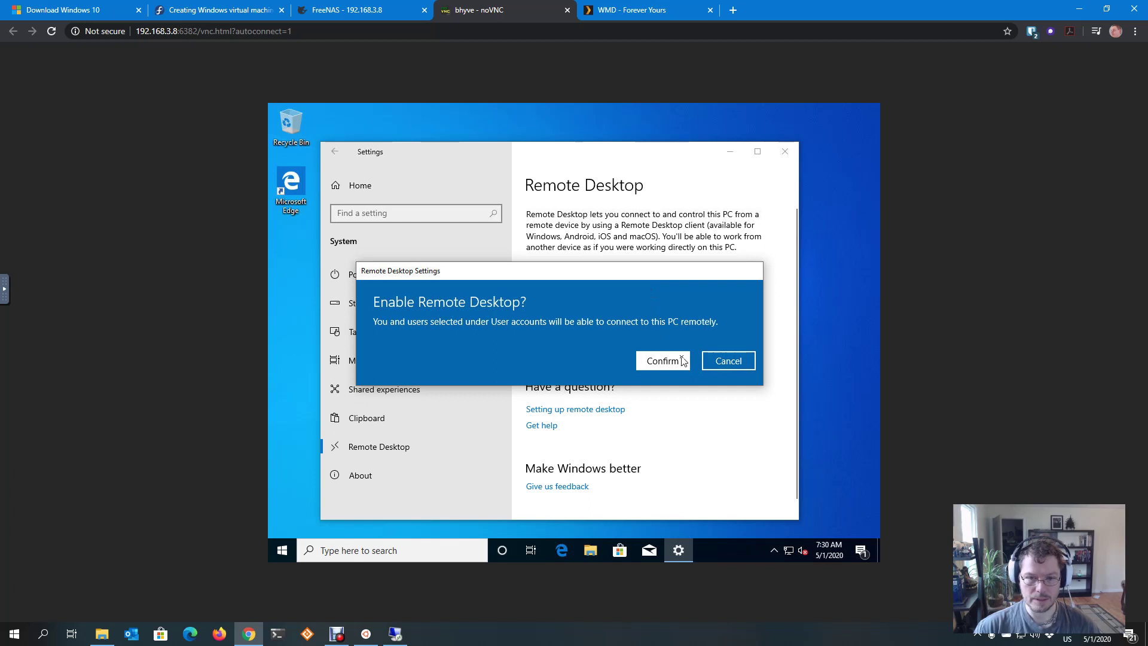
left_click(682, 359)
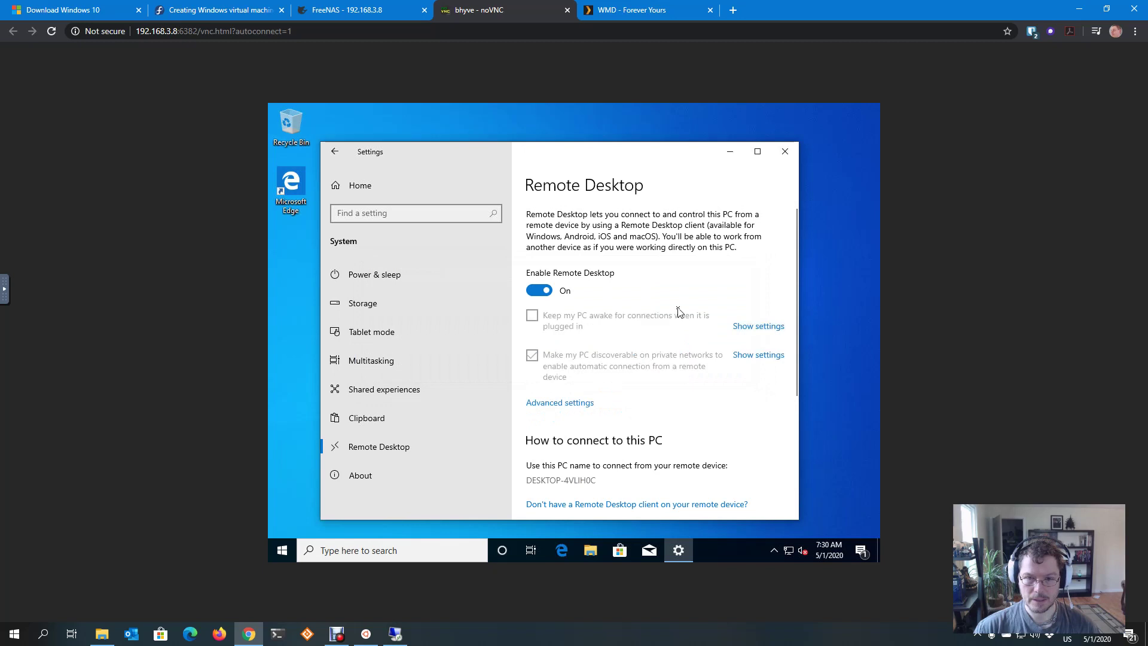
Reopen Settings and check under Accounts that the user is a local Administrator.
left_click(785, 151)
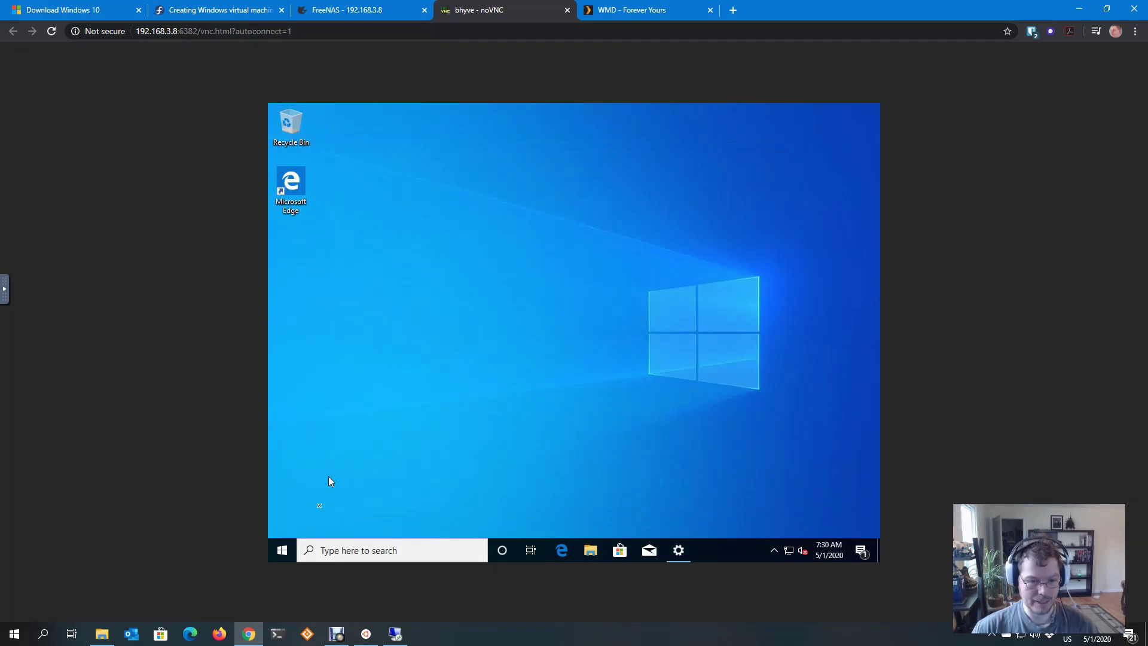
left_click(282, 550)
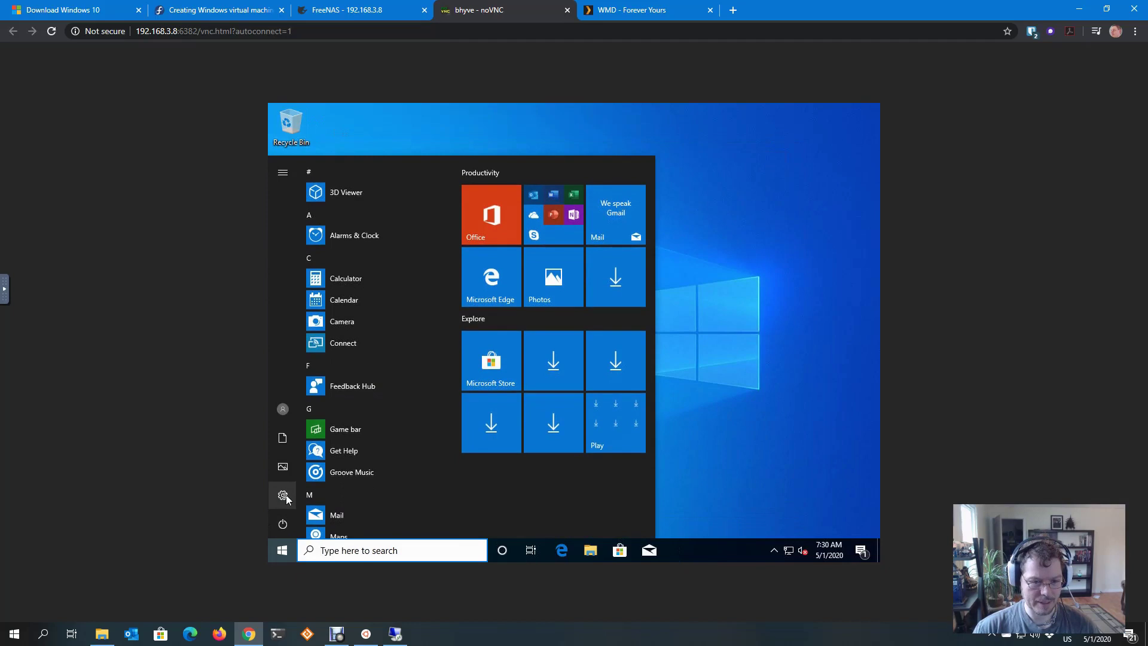
mouse_move(286, 500)
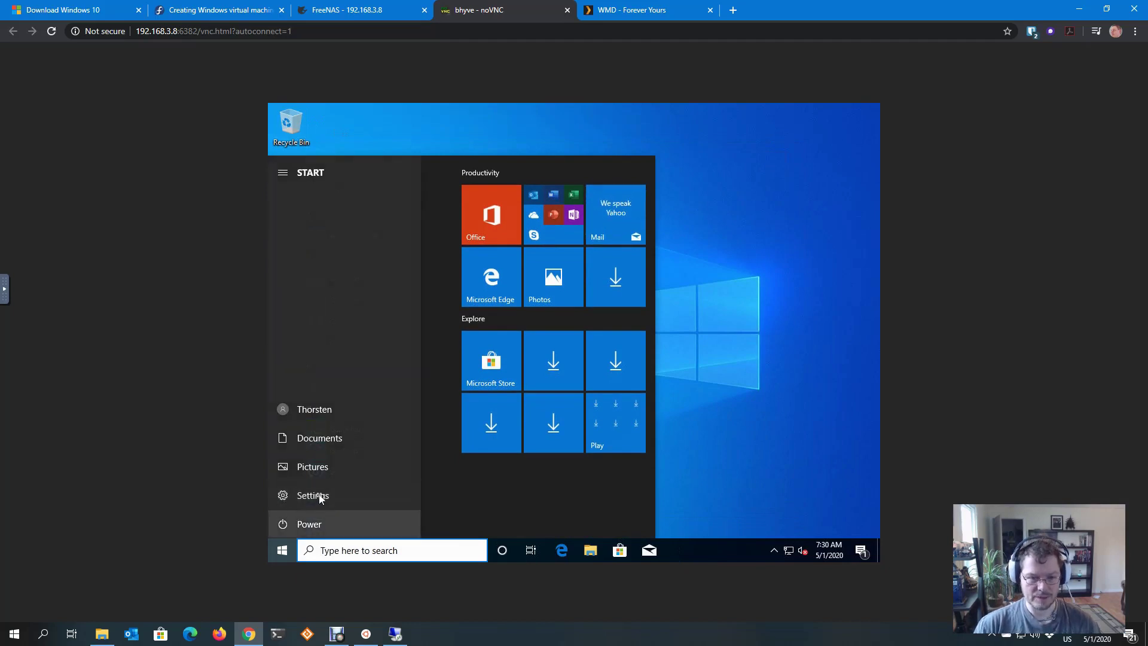
left_click(313, 496)
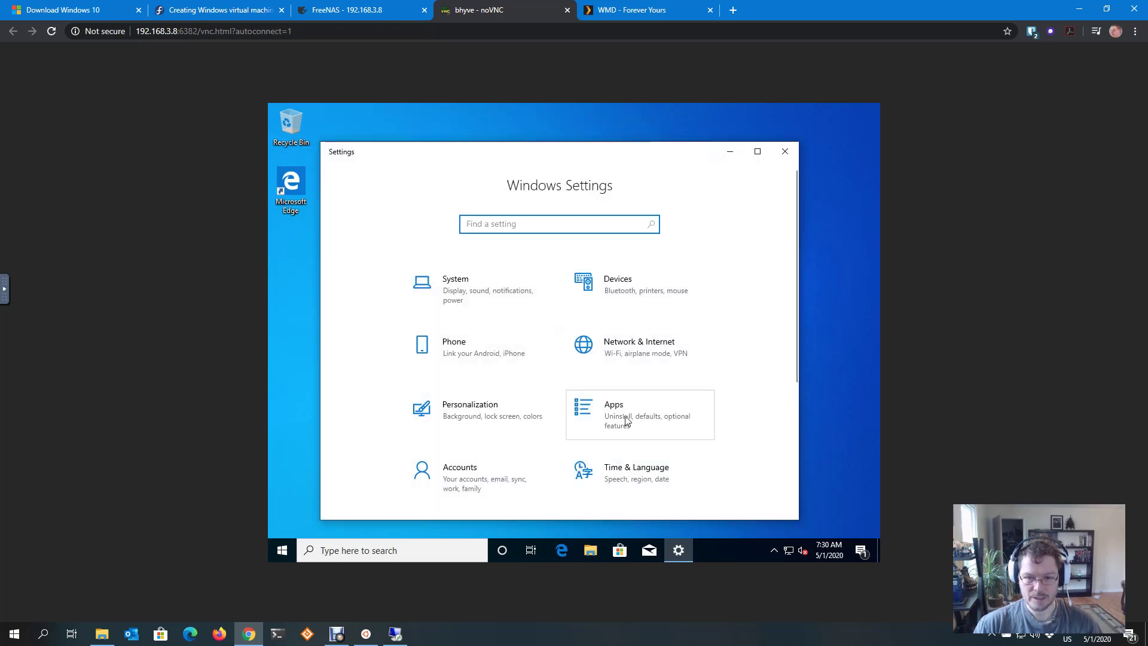
left_click(471, 483)
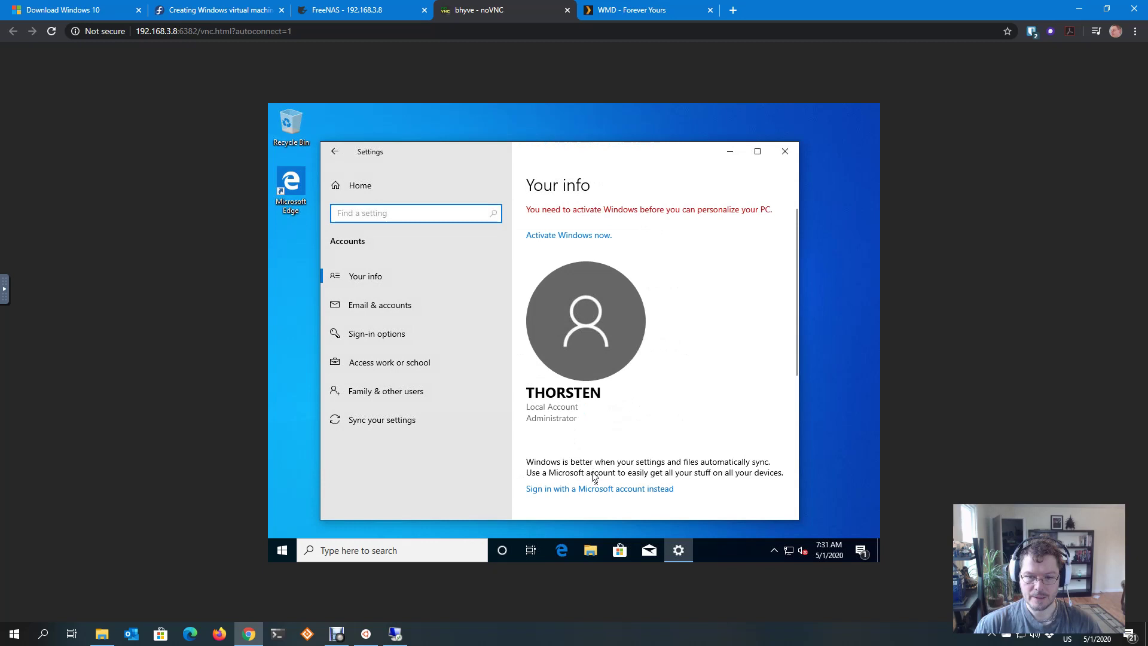
left_click(600, 496)
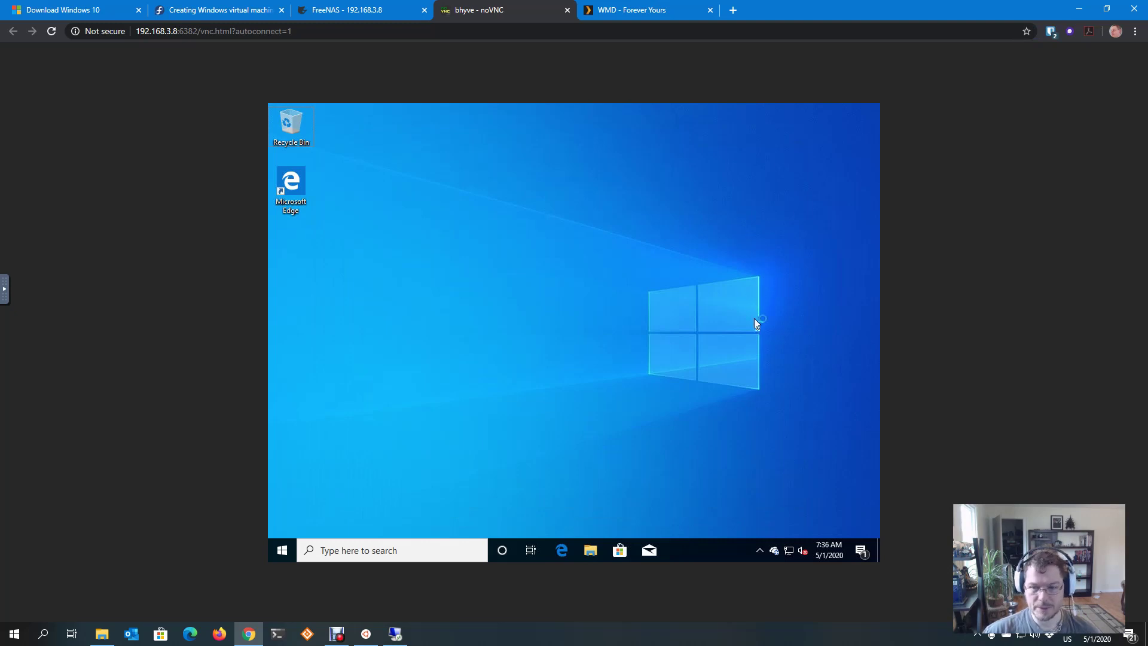
Show the network connection's properties to read the IPv4 address 192.168.3.26.
left_click(790, 550)
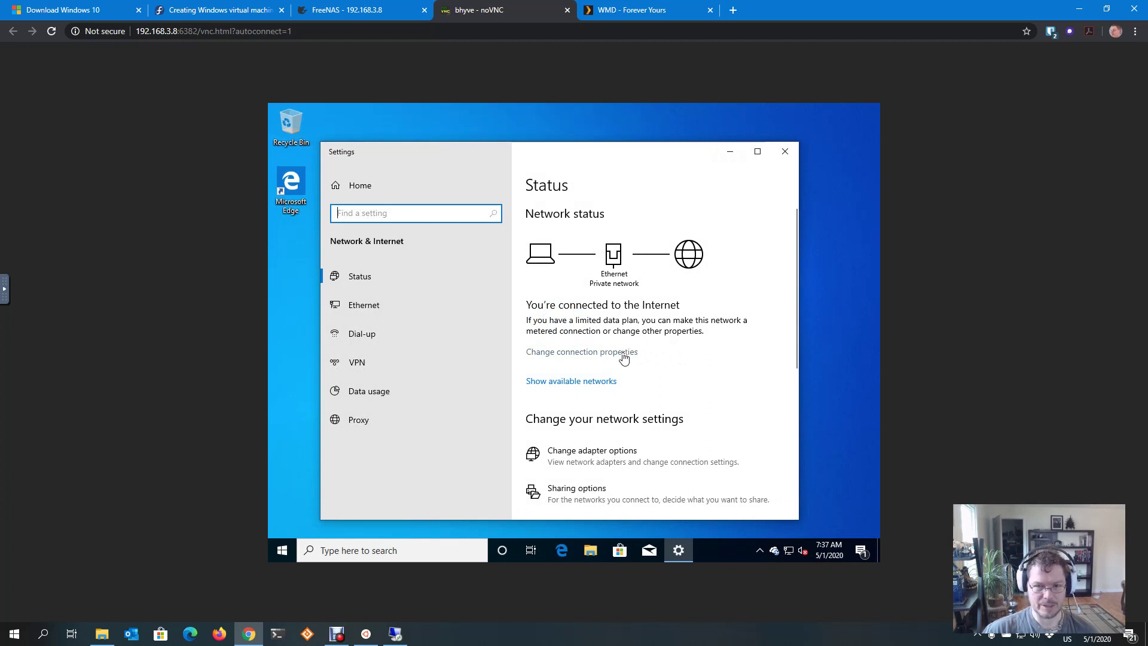
left_click(623, 353)
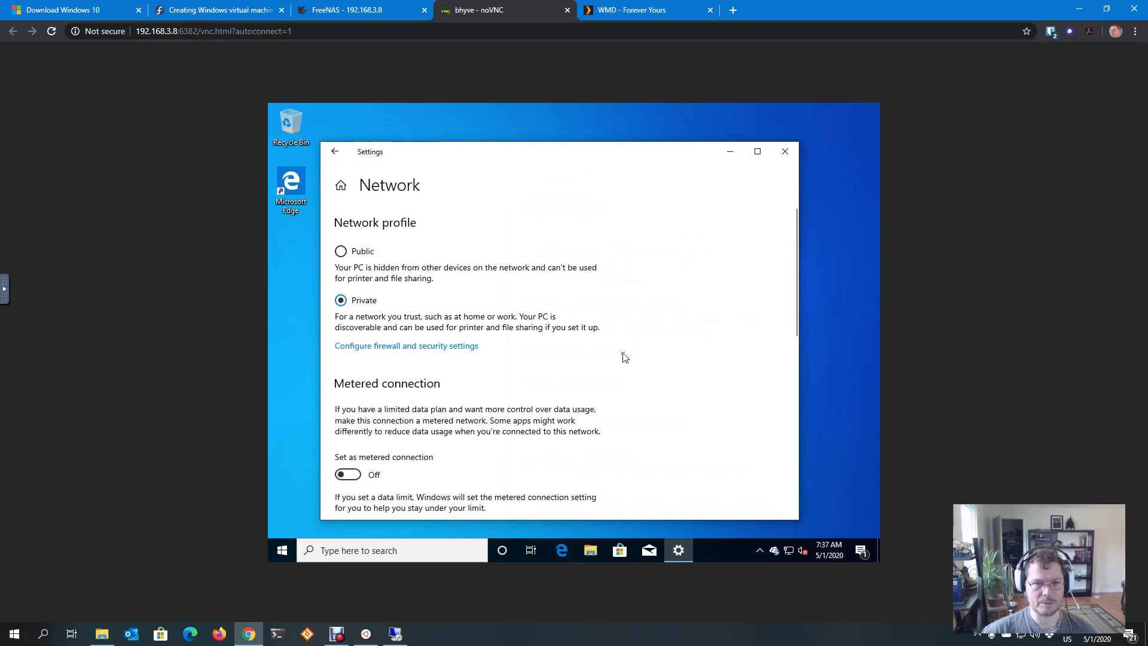
scroll(536, 269, "down", 3)
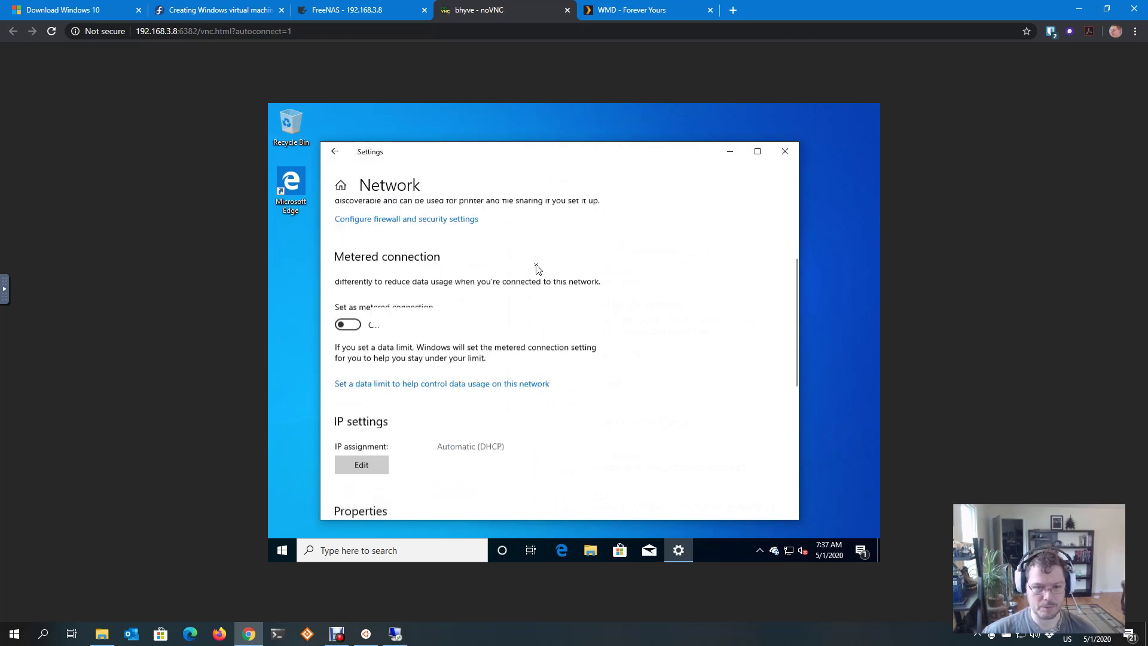
scroll(535, 269, "down", 4)
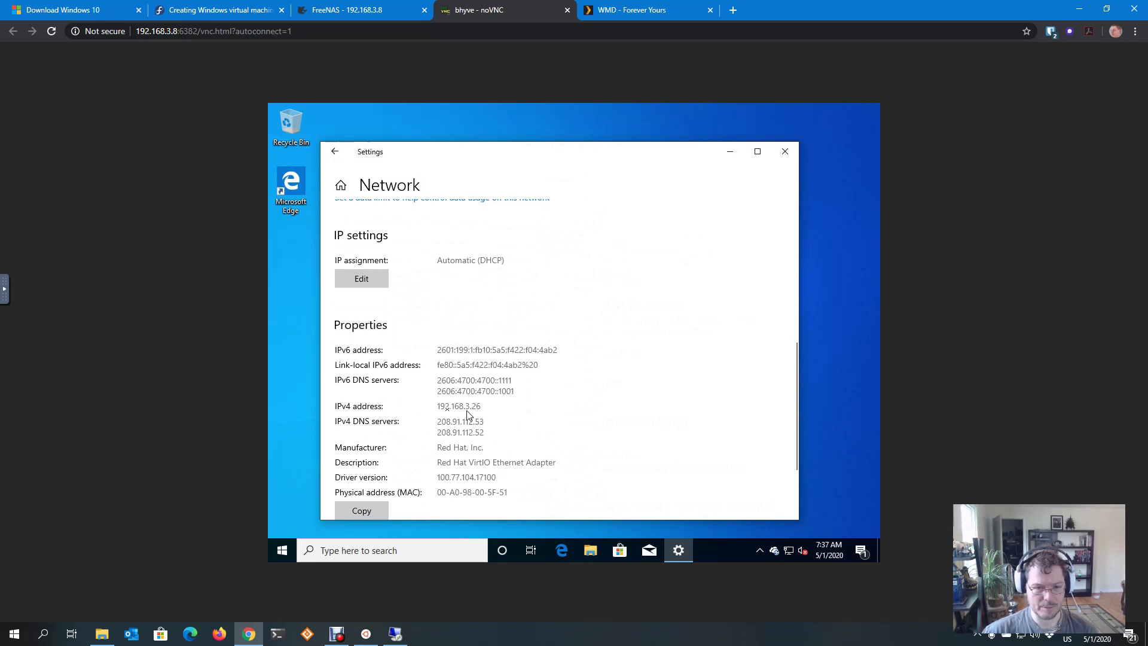
Connect via Remote Desktop Connection to the VM at 192.168.3.26 and close its Settings window.
left_click(397, 634)
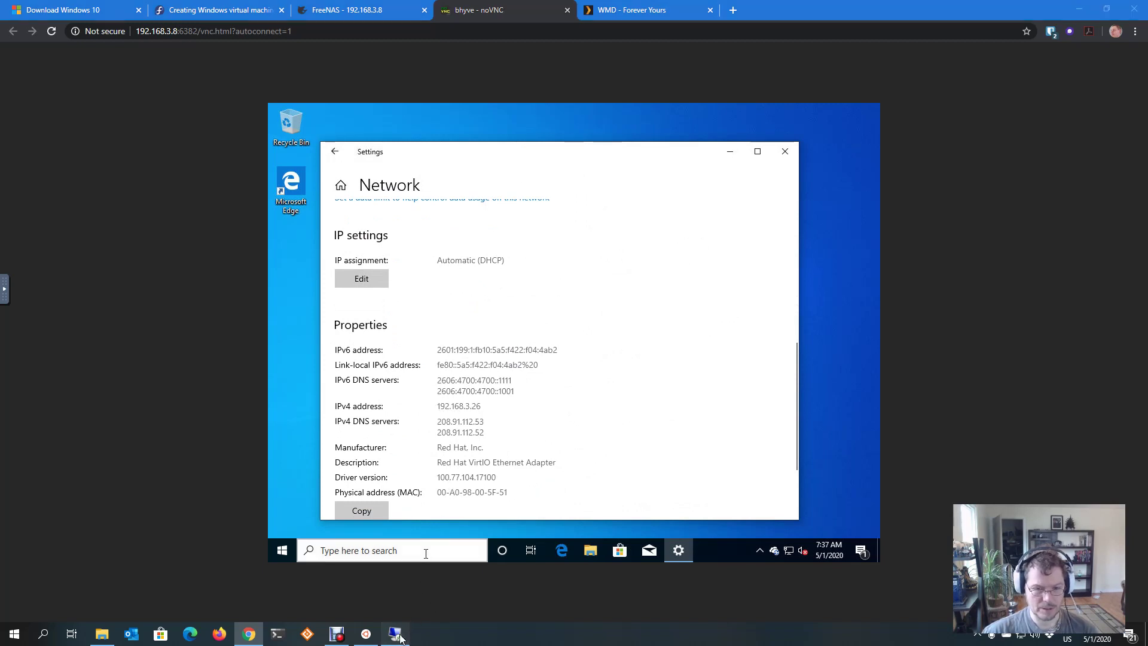
type("1")
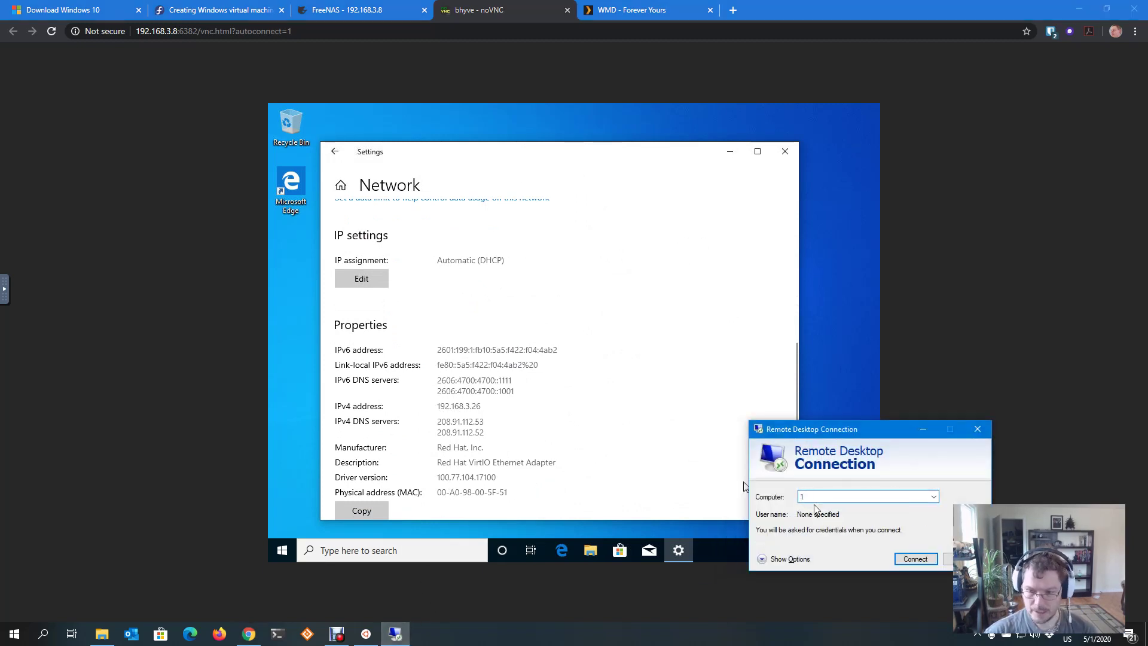
type("92.168")
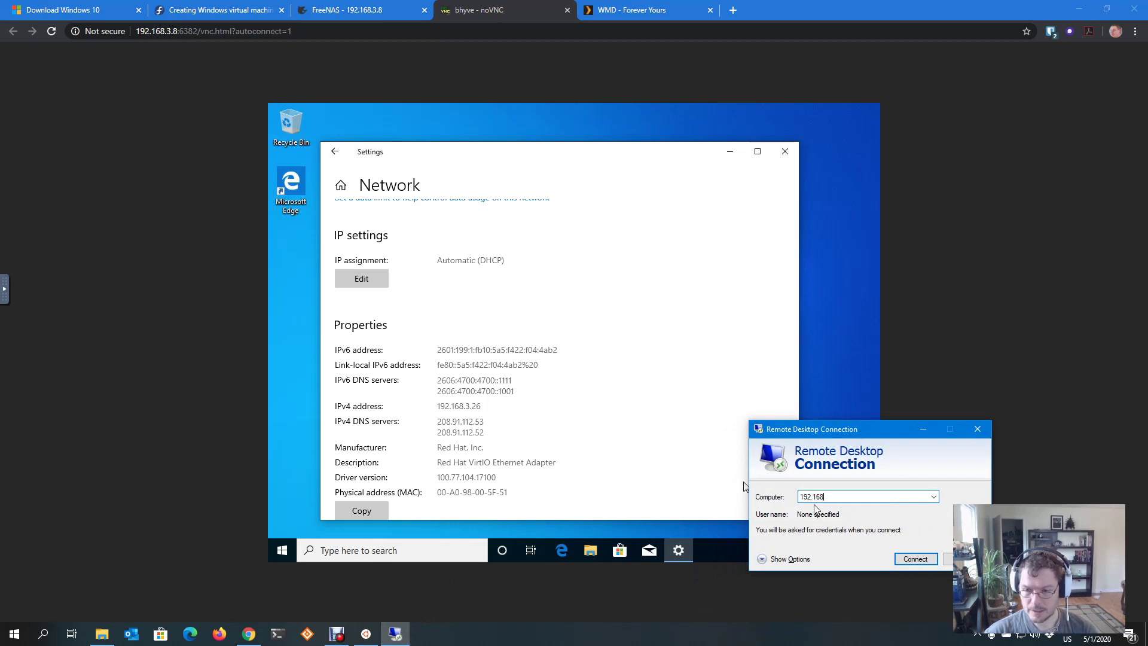
type(".3.")
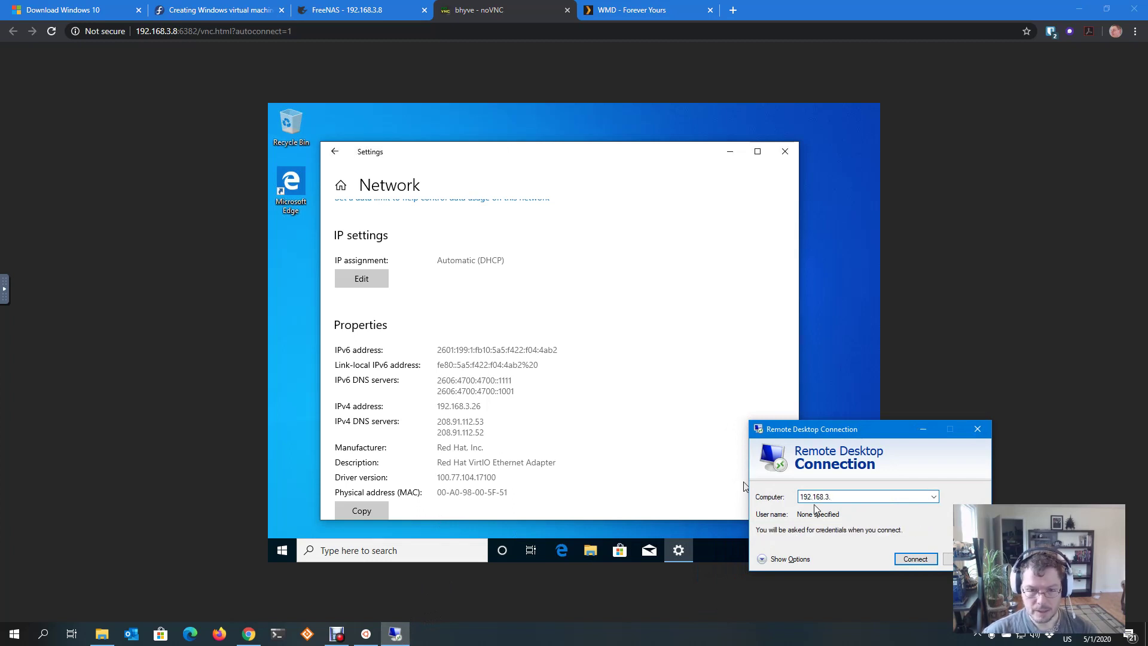
type("25")
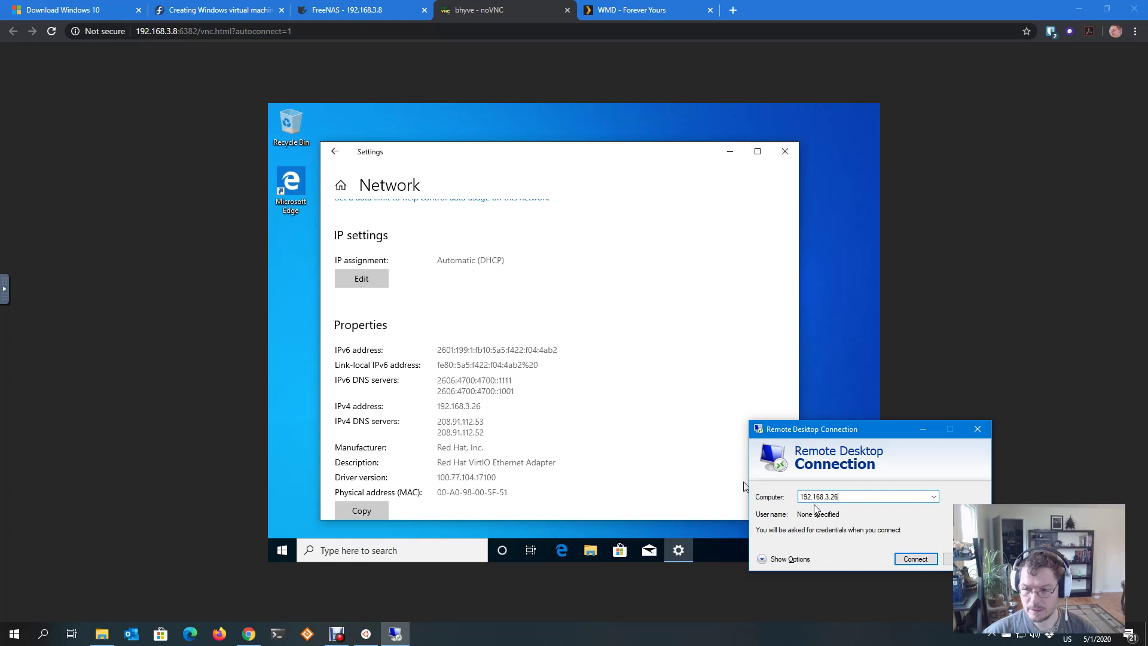
key("Return")
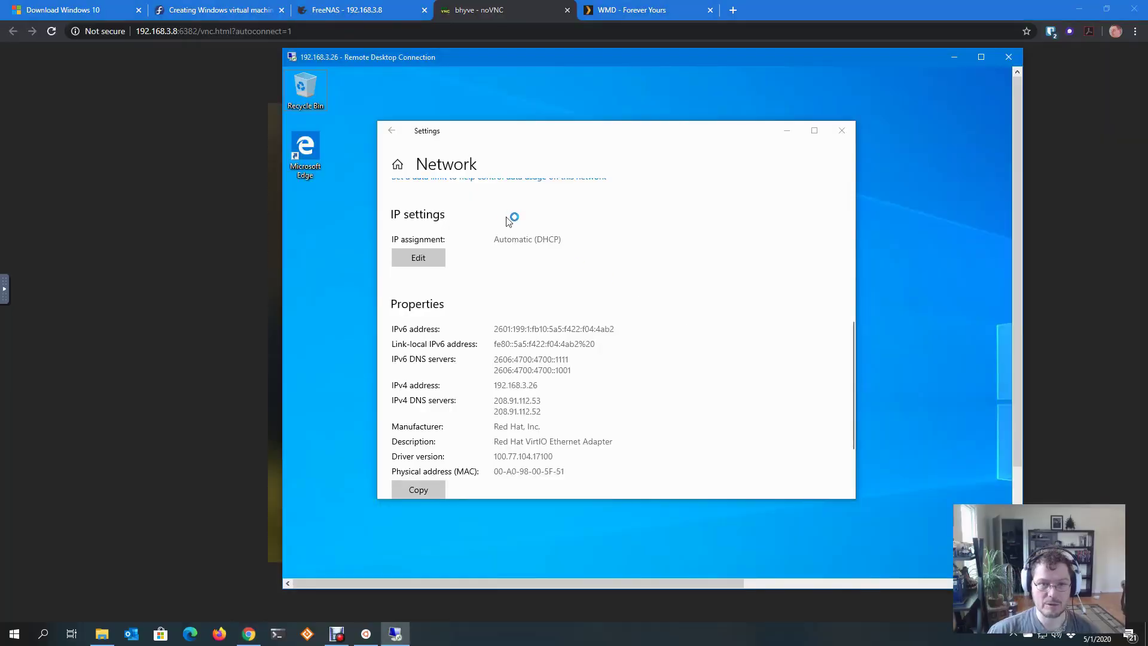
scroll(474, 243, "down", 3)
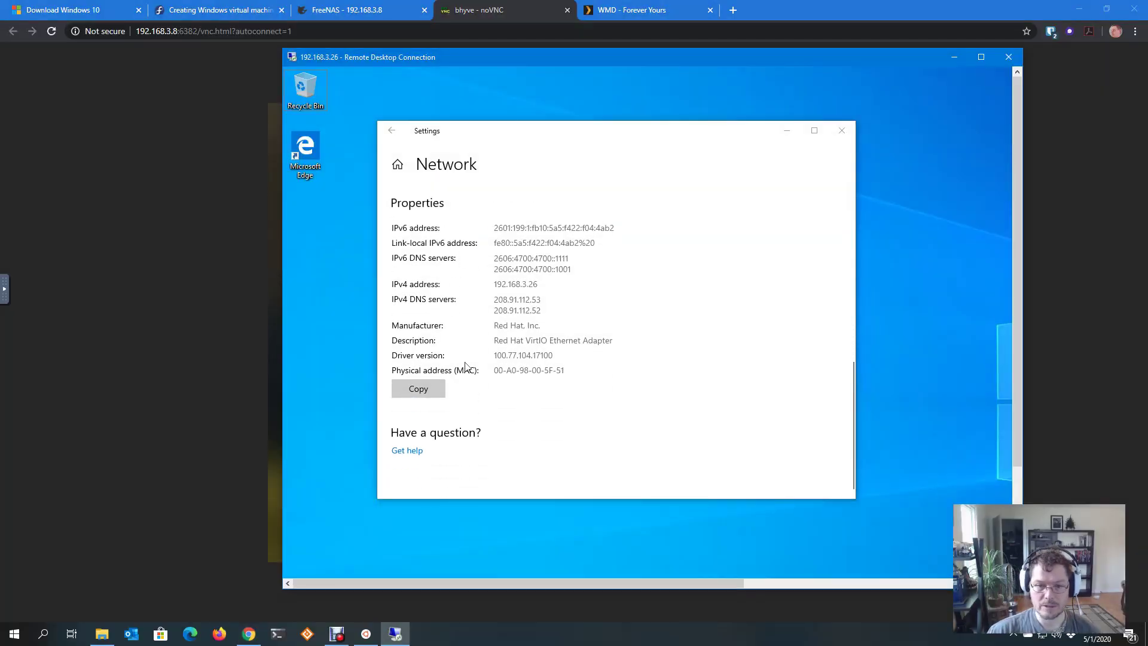
scroll(756, 225, "up", 5)
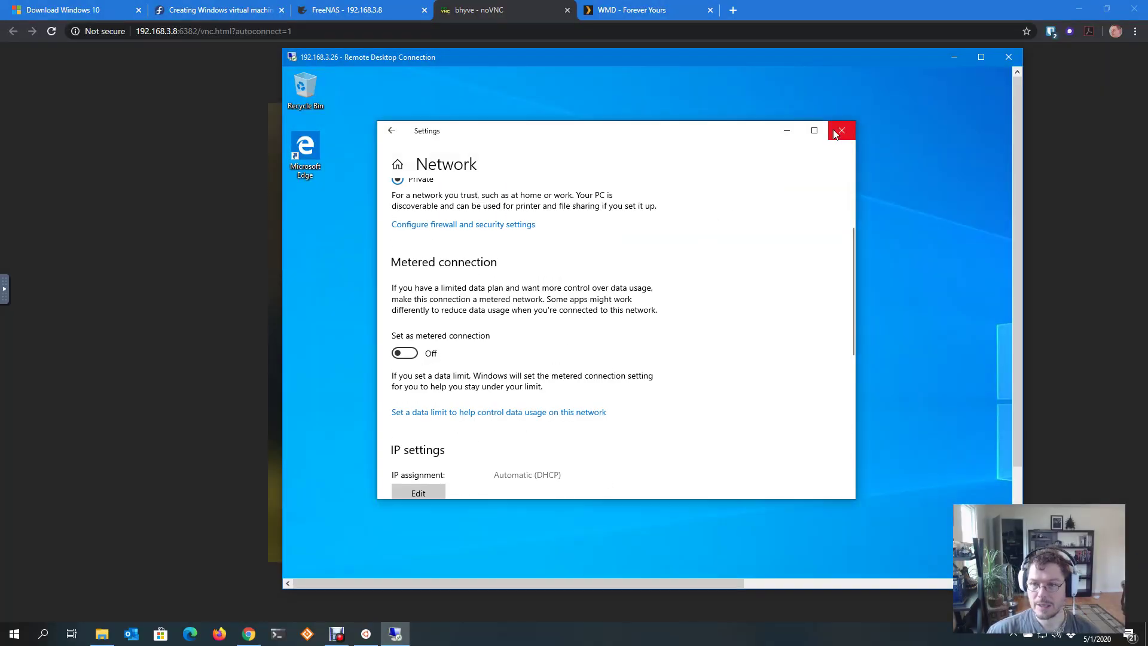
left_click(836, 134)
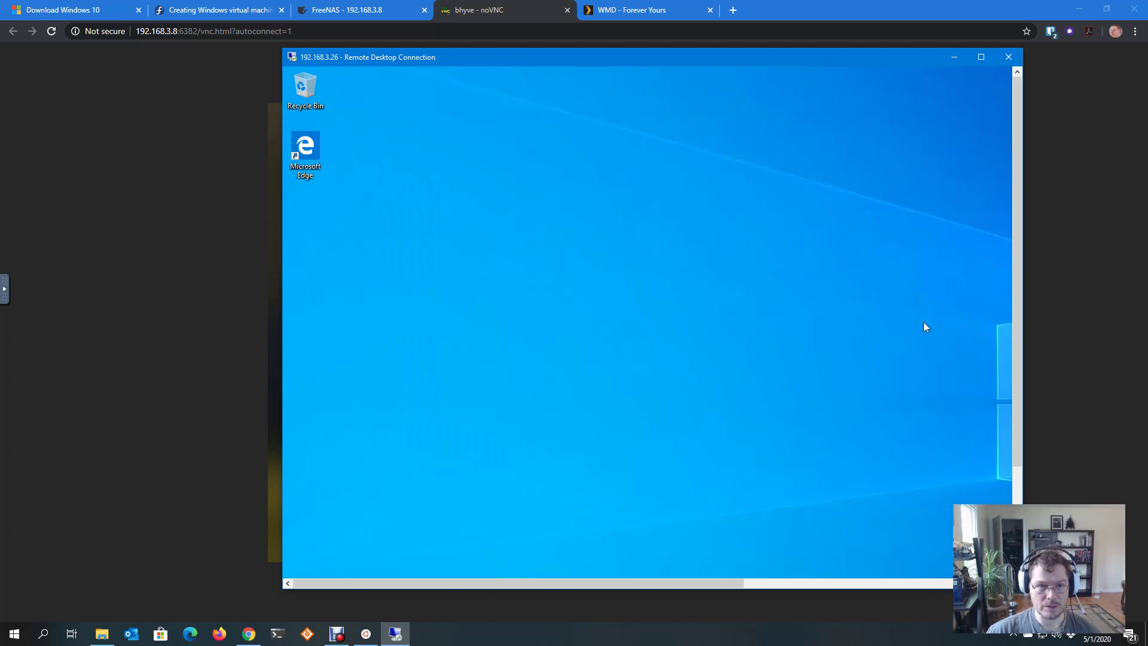
Disconnect the Remote Desktop session and shut down the Windows VM anyway from its lock screen.
left_click(1008, 57)
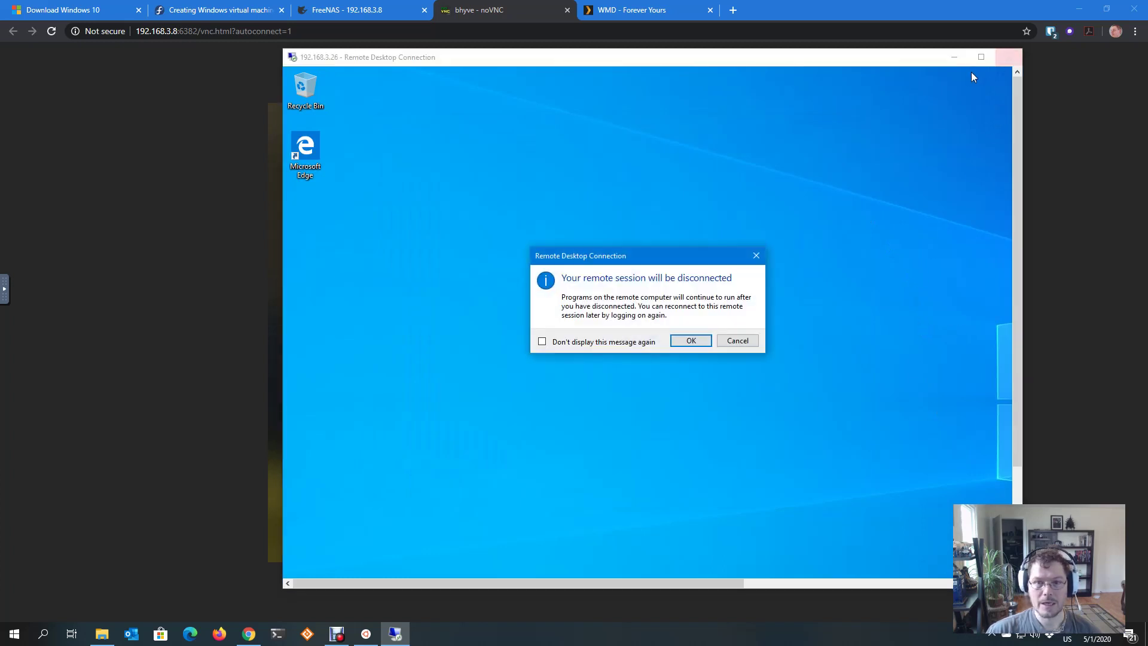
left_click(695, 340)
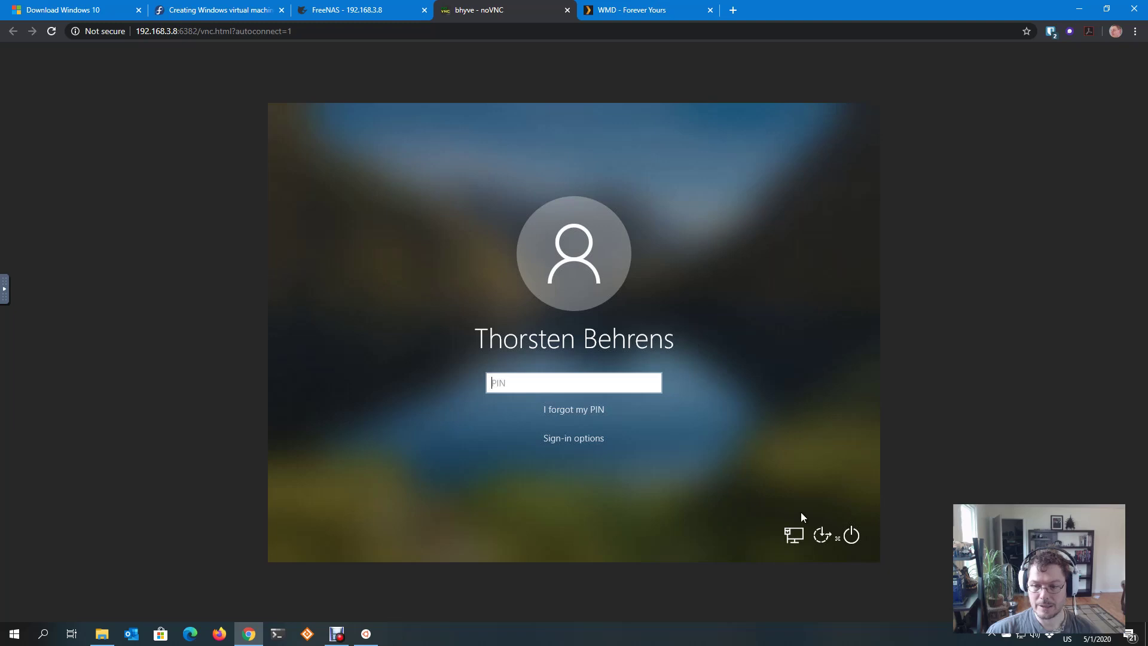
left_click(854, 539)
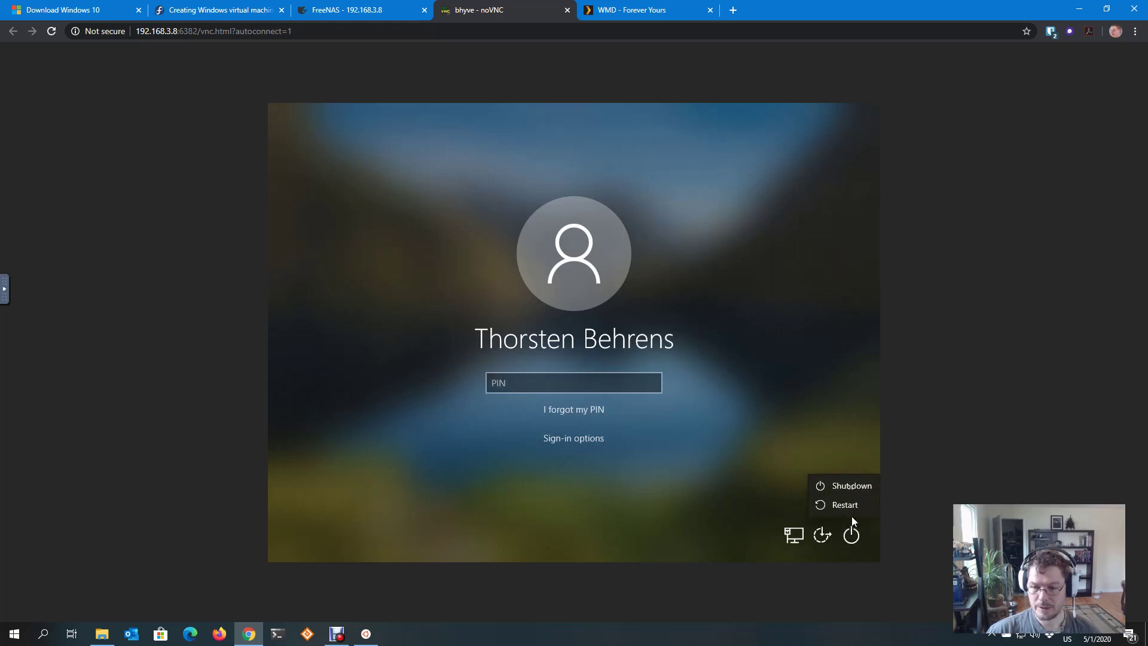
left_click(852, 486)
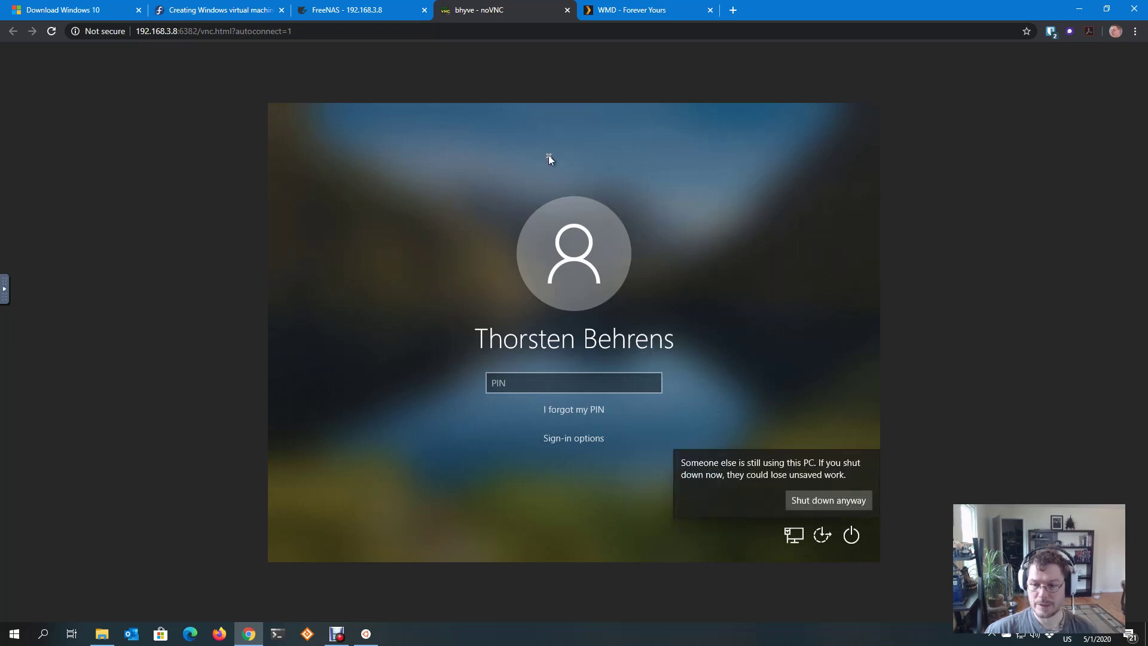
left_click(830, 500)
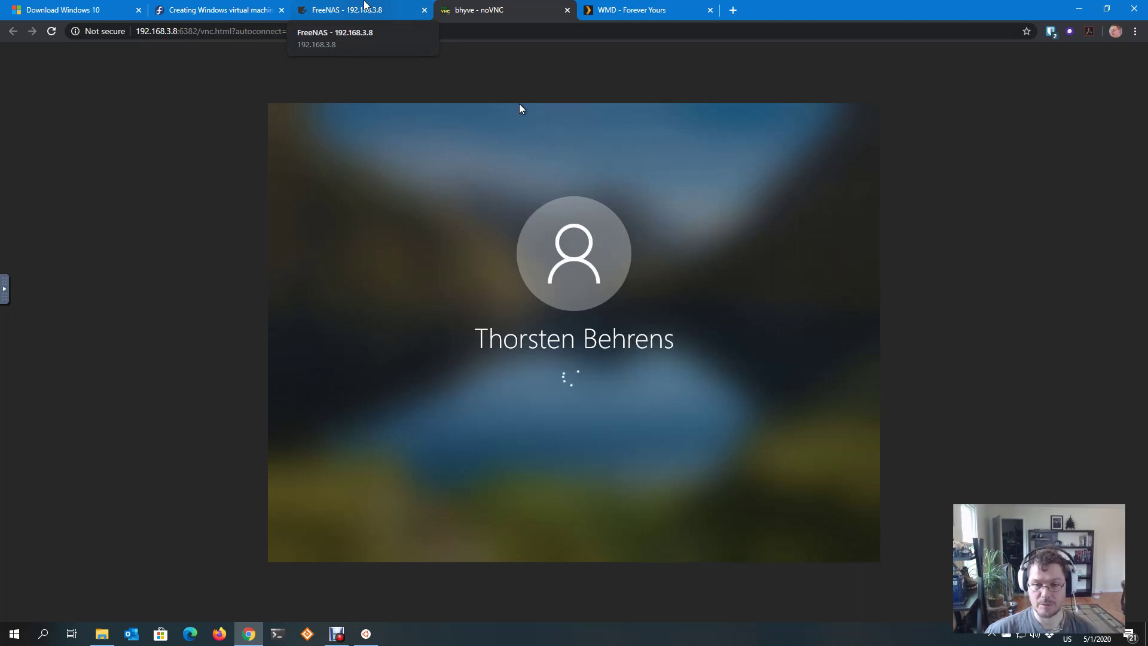
Power off the Win10 VM in FreeNAS and view its devices.
left_click(370, 10)
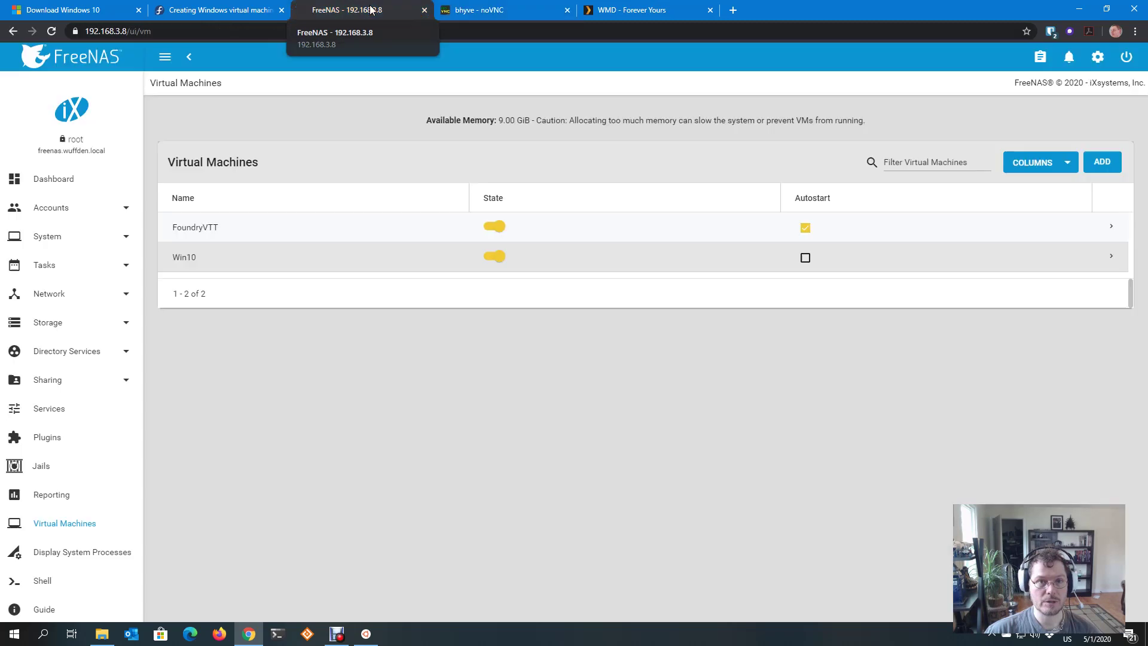
left_click(397, 257)
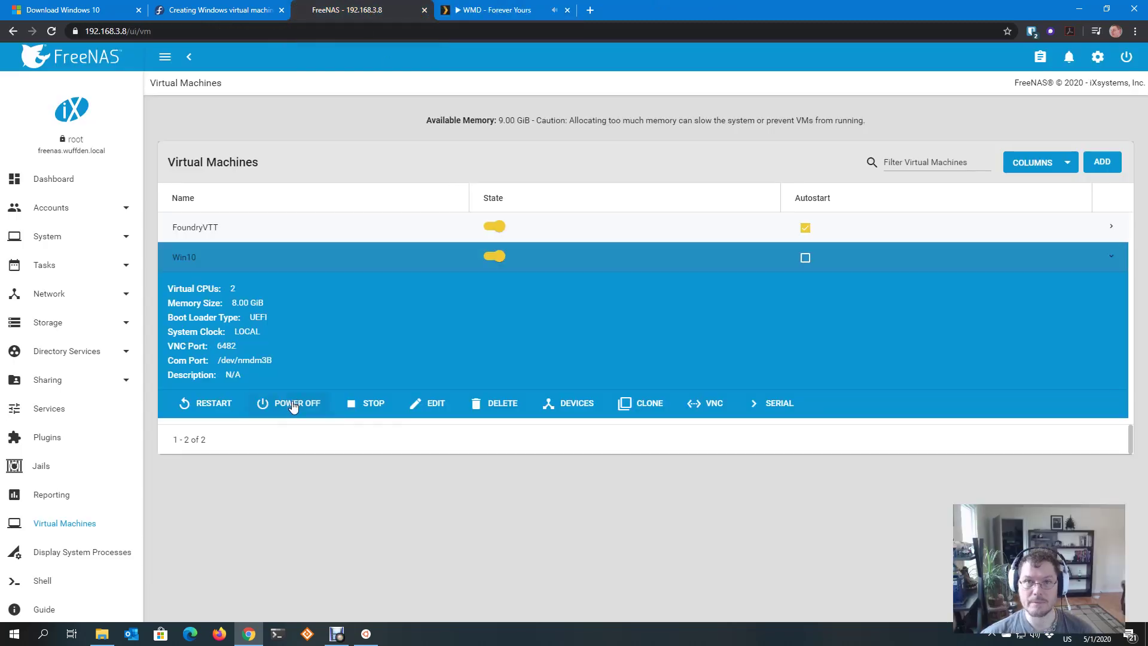
left_click(293, 404)
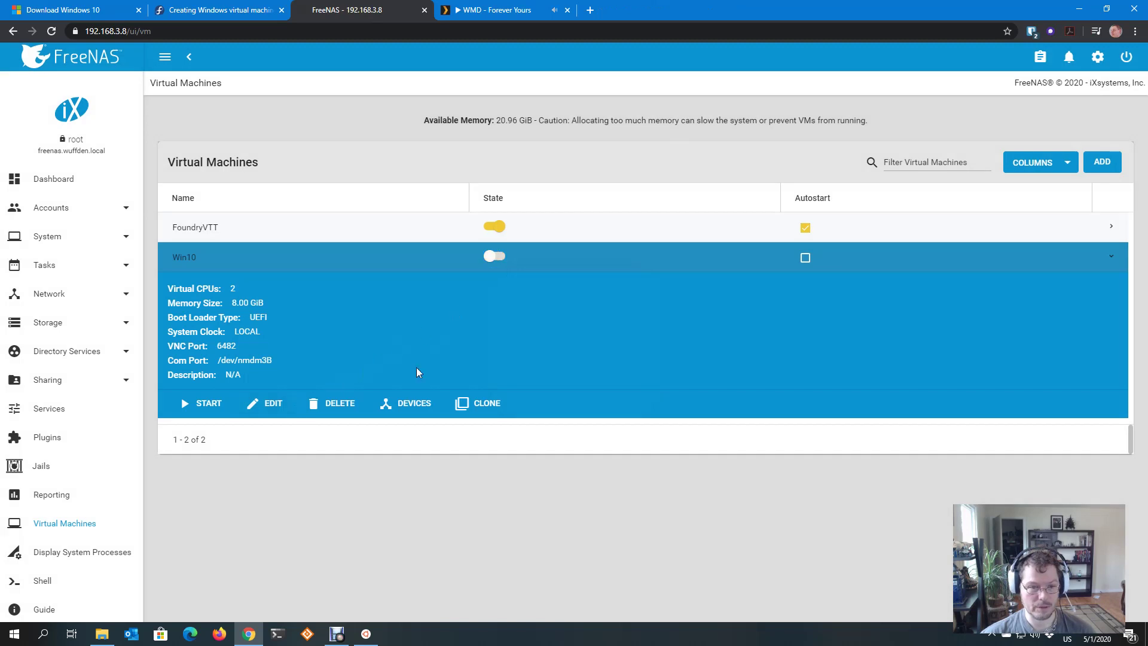
left_click(411, 404)
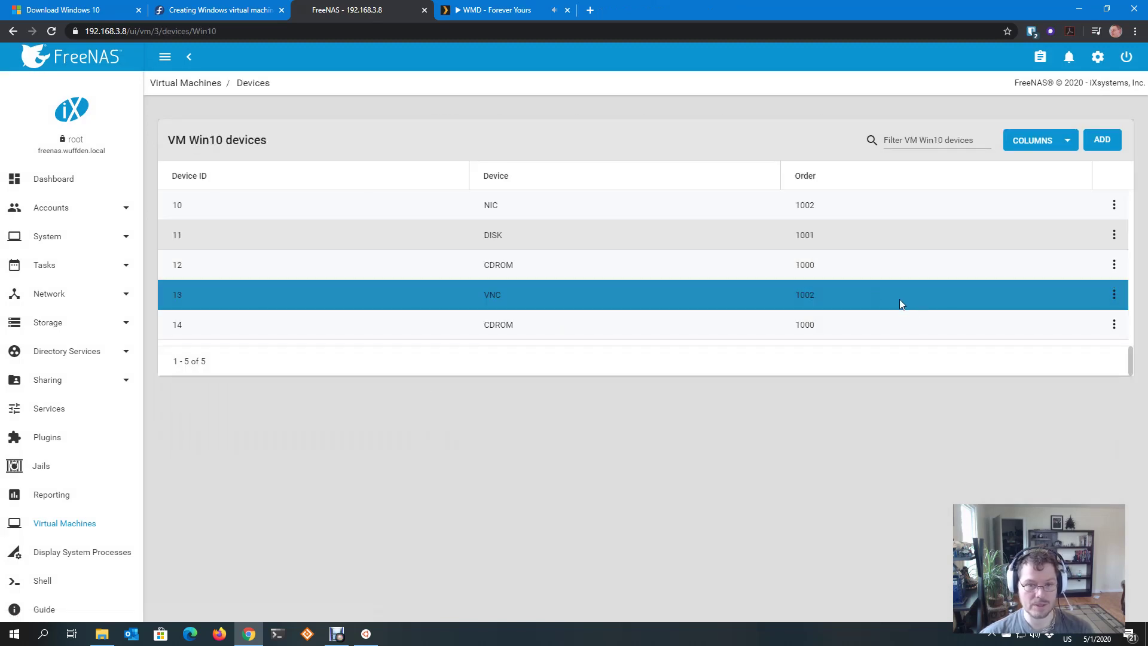
Delete the VNC device and CDROM devices 12 and 14 from the Win10 VM.
left_click(1114, 294)
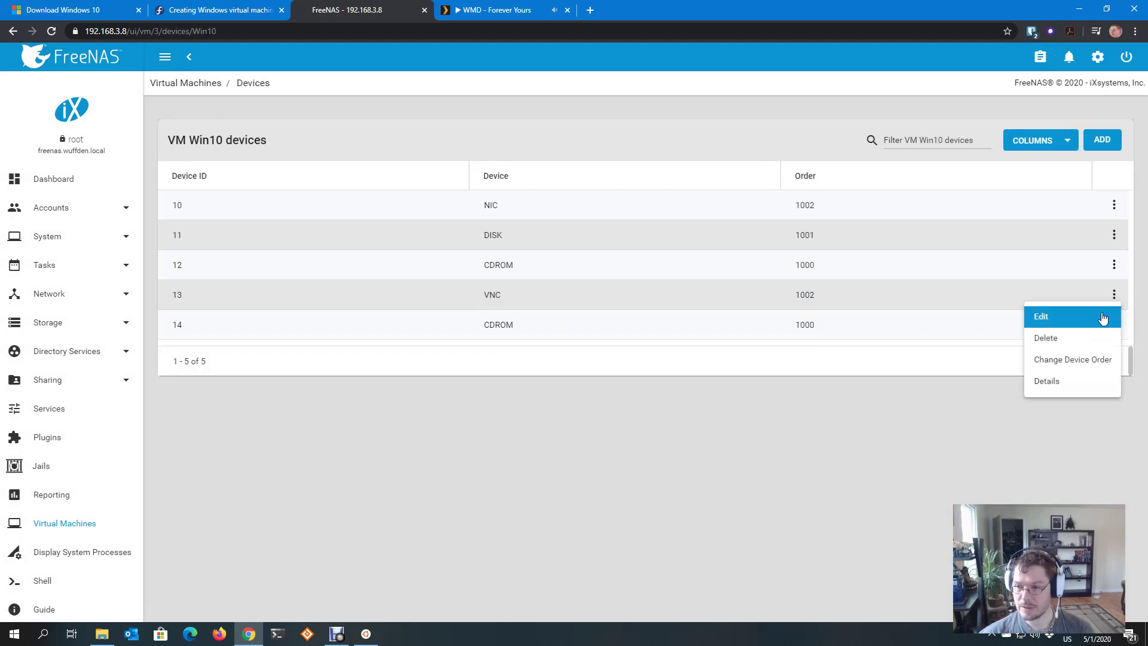
left_click(1081, 339)
left_click(585, 364)
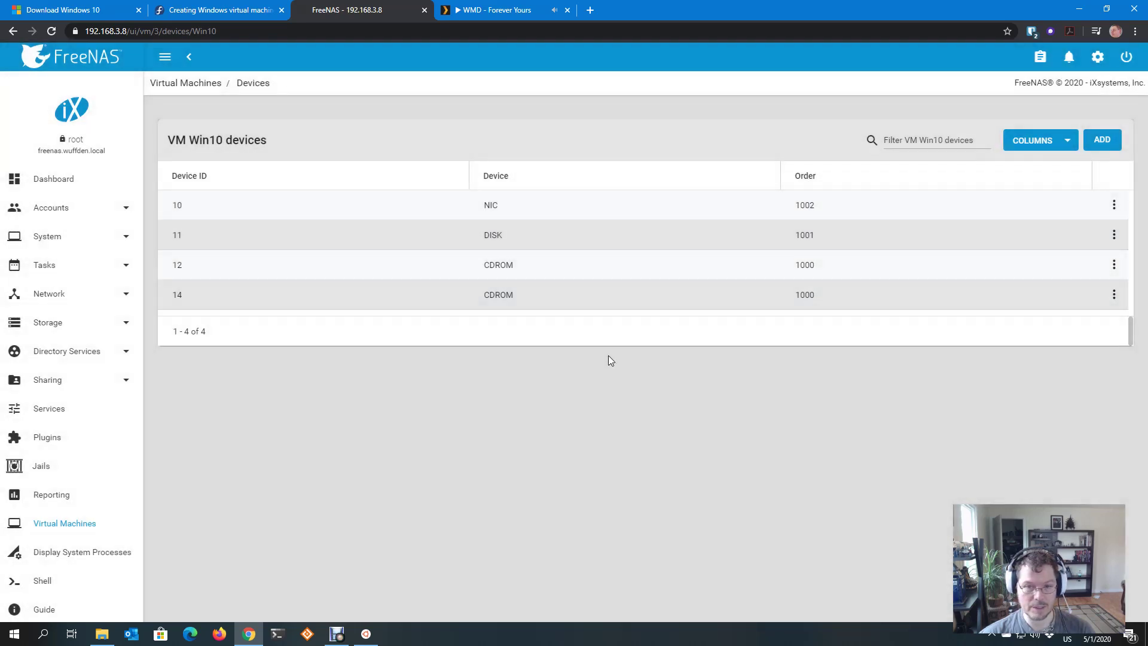
left_click(1114, 265)
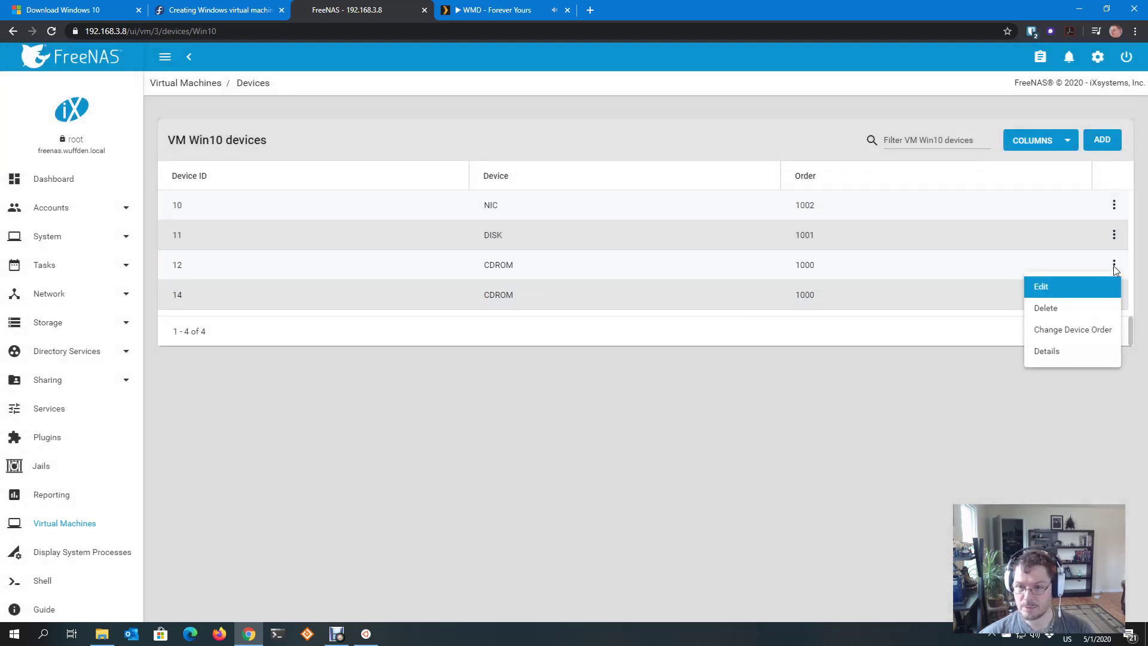
left_click(1074, 308)
left_click(628, 361)
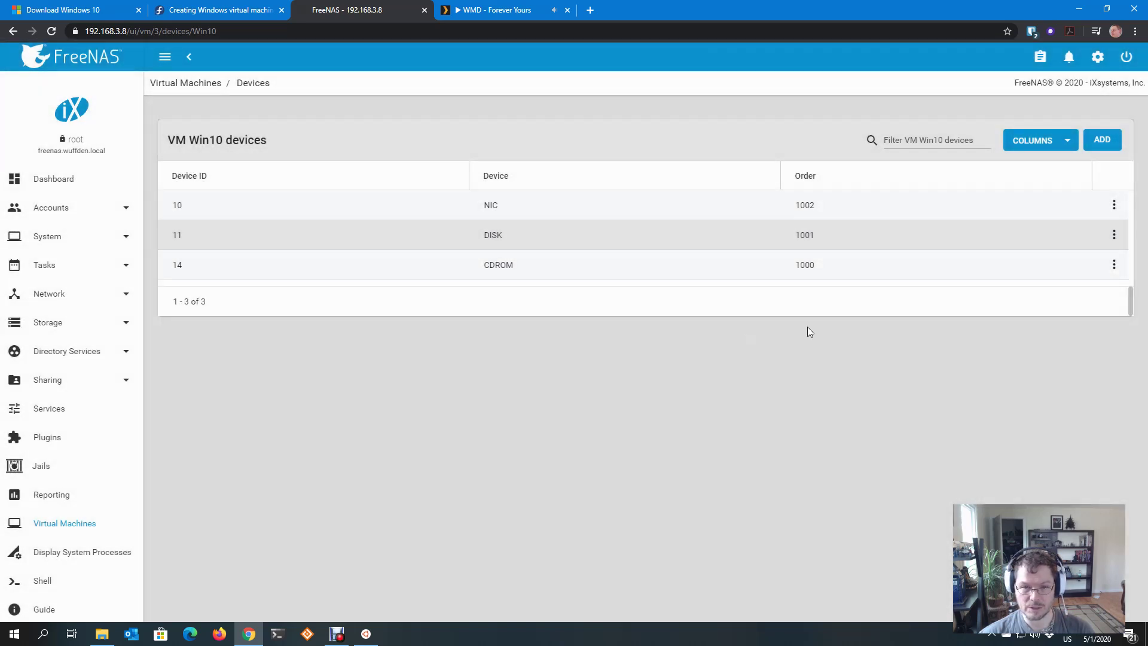
left_click(1112, 266)
left_click(1073, 307)
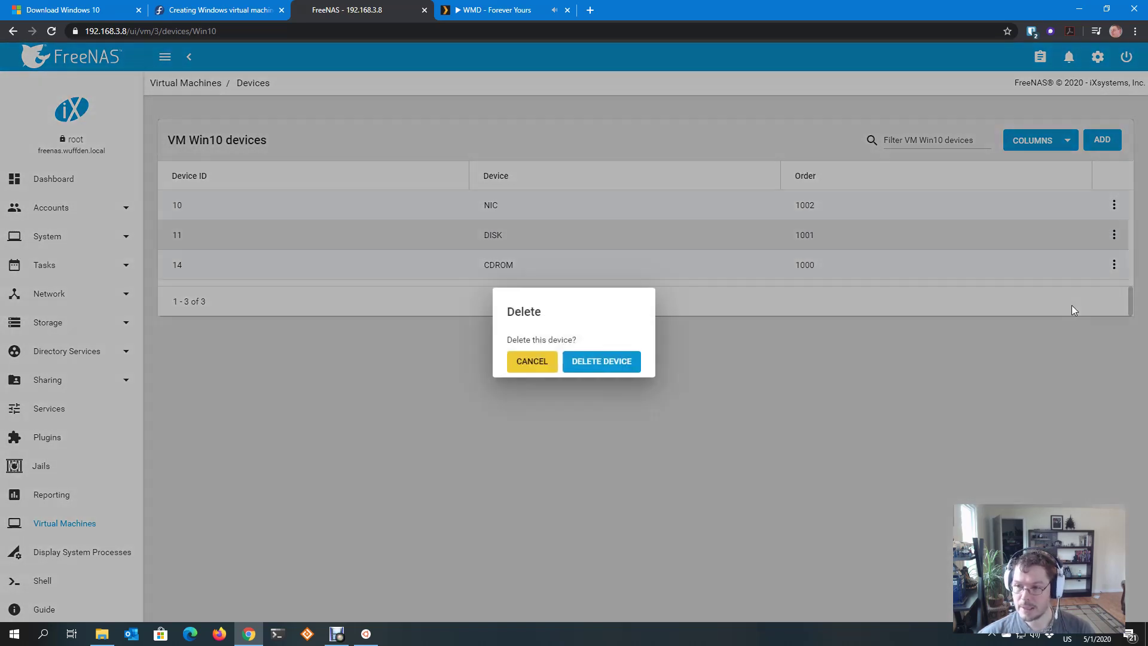
left_click(630, 361)
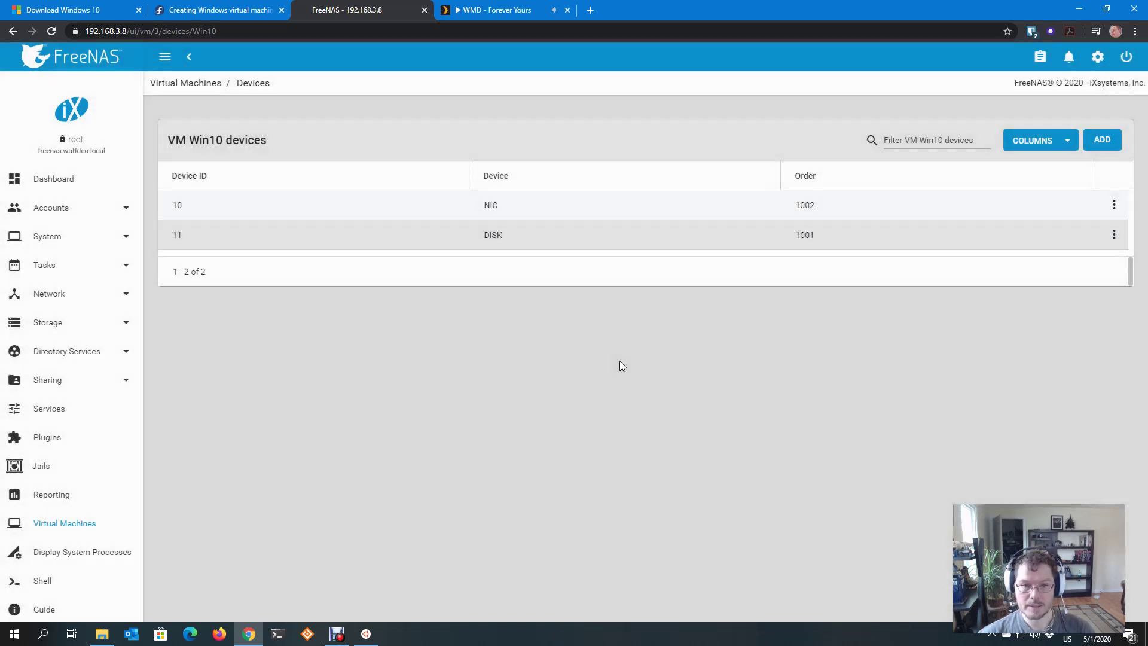
left_click(181, 84)
Toggle the Win10 VM's State on to start it.
left_click(497, 256)
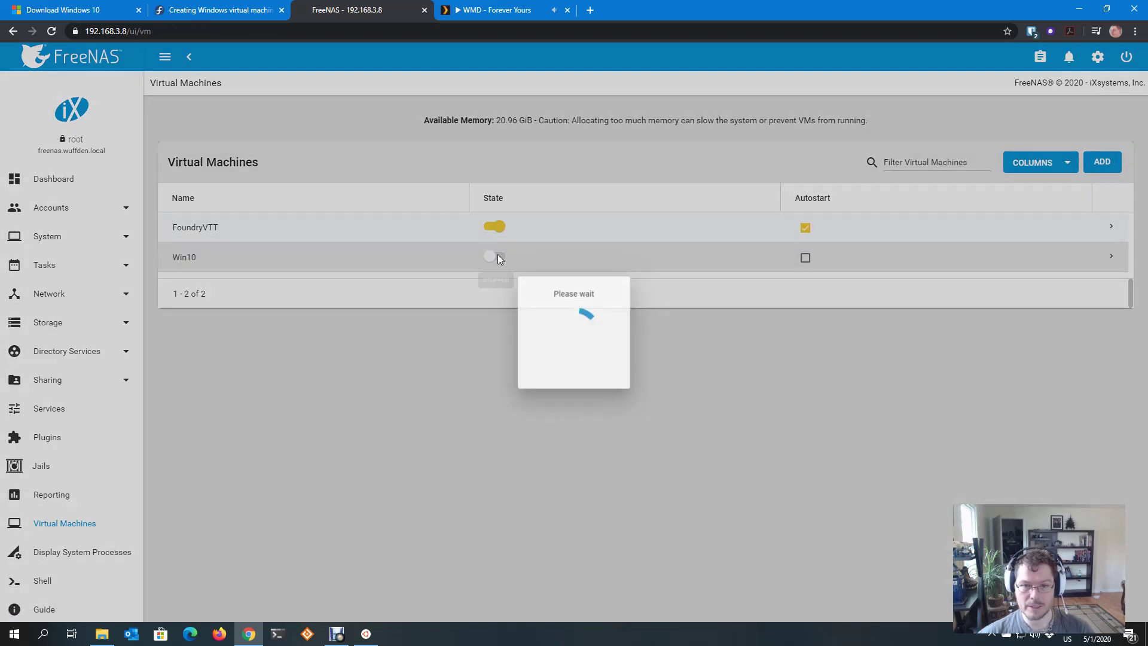